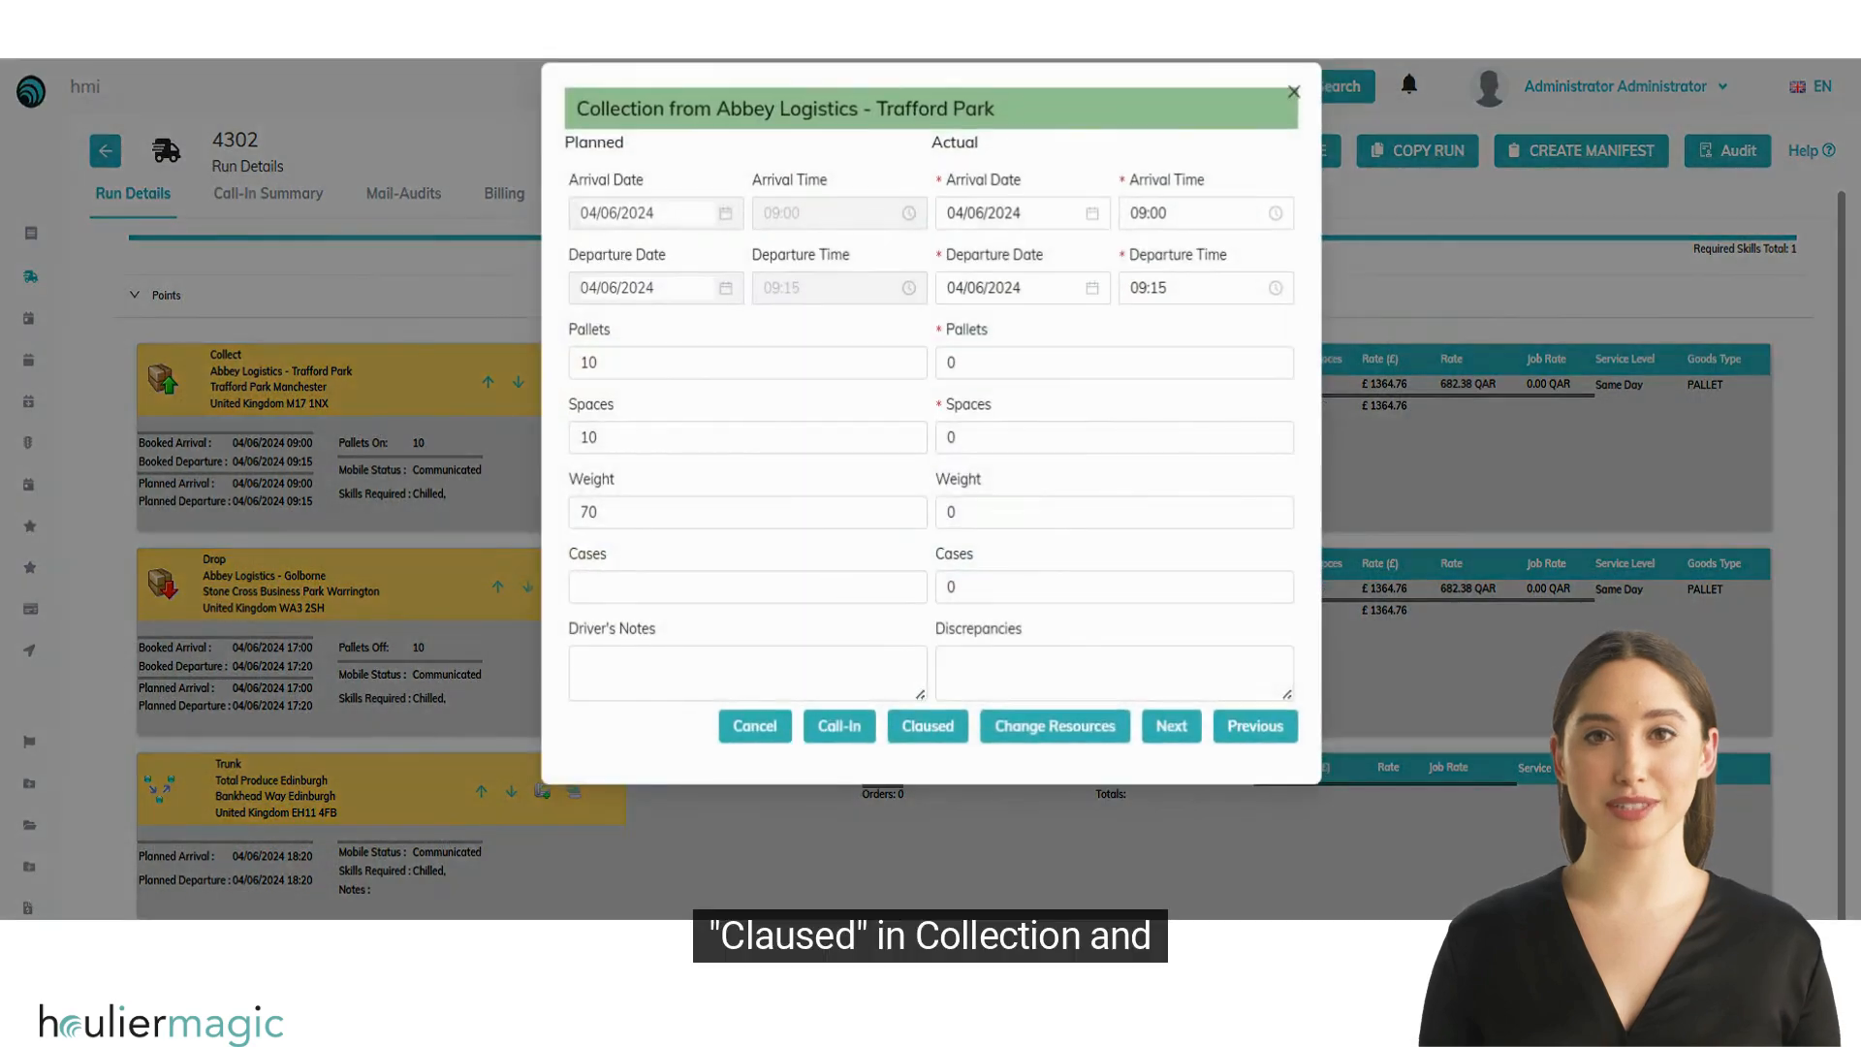
# Step: Close the Trafford Park collection call-in, and view and close the call-in for the Golborne delivery
pyautogui.click(1293, 92)
pyautogui.click(566, 593)
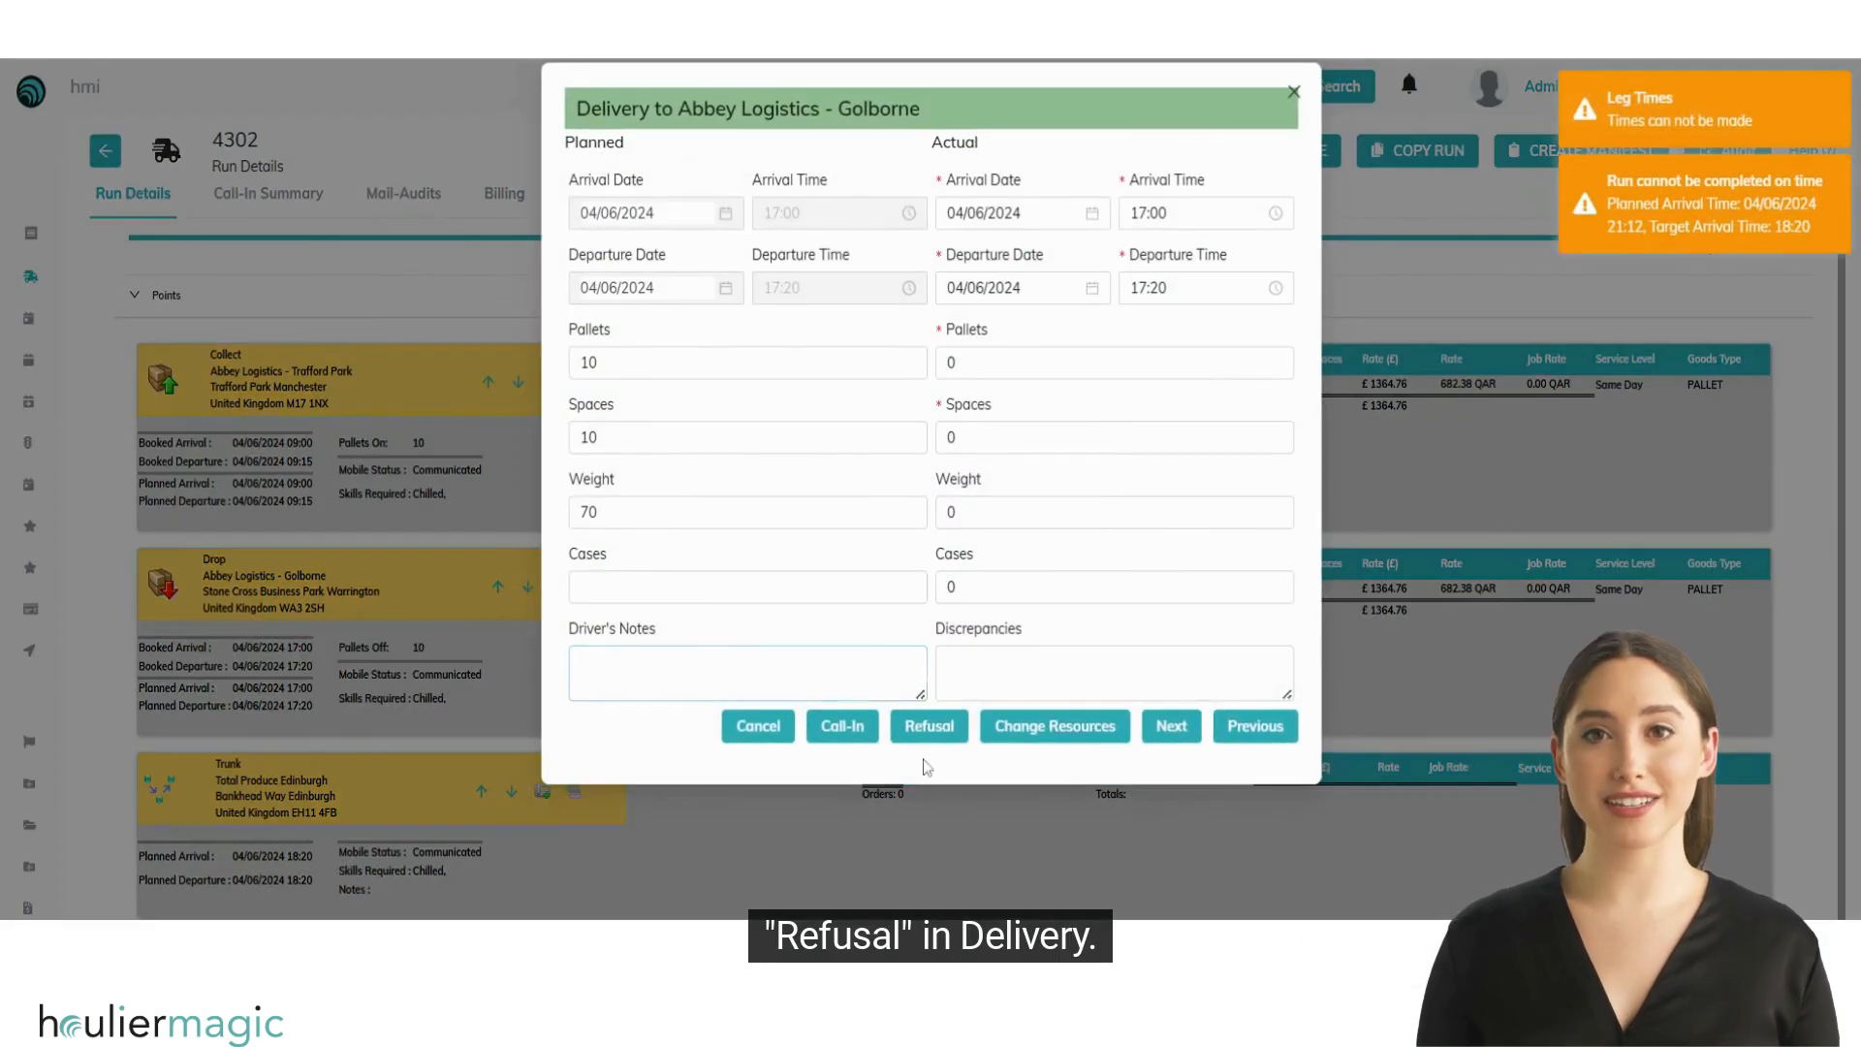
pyautogui.click(1293, 94)
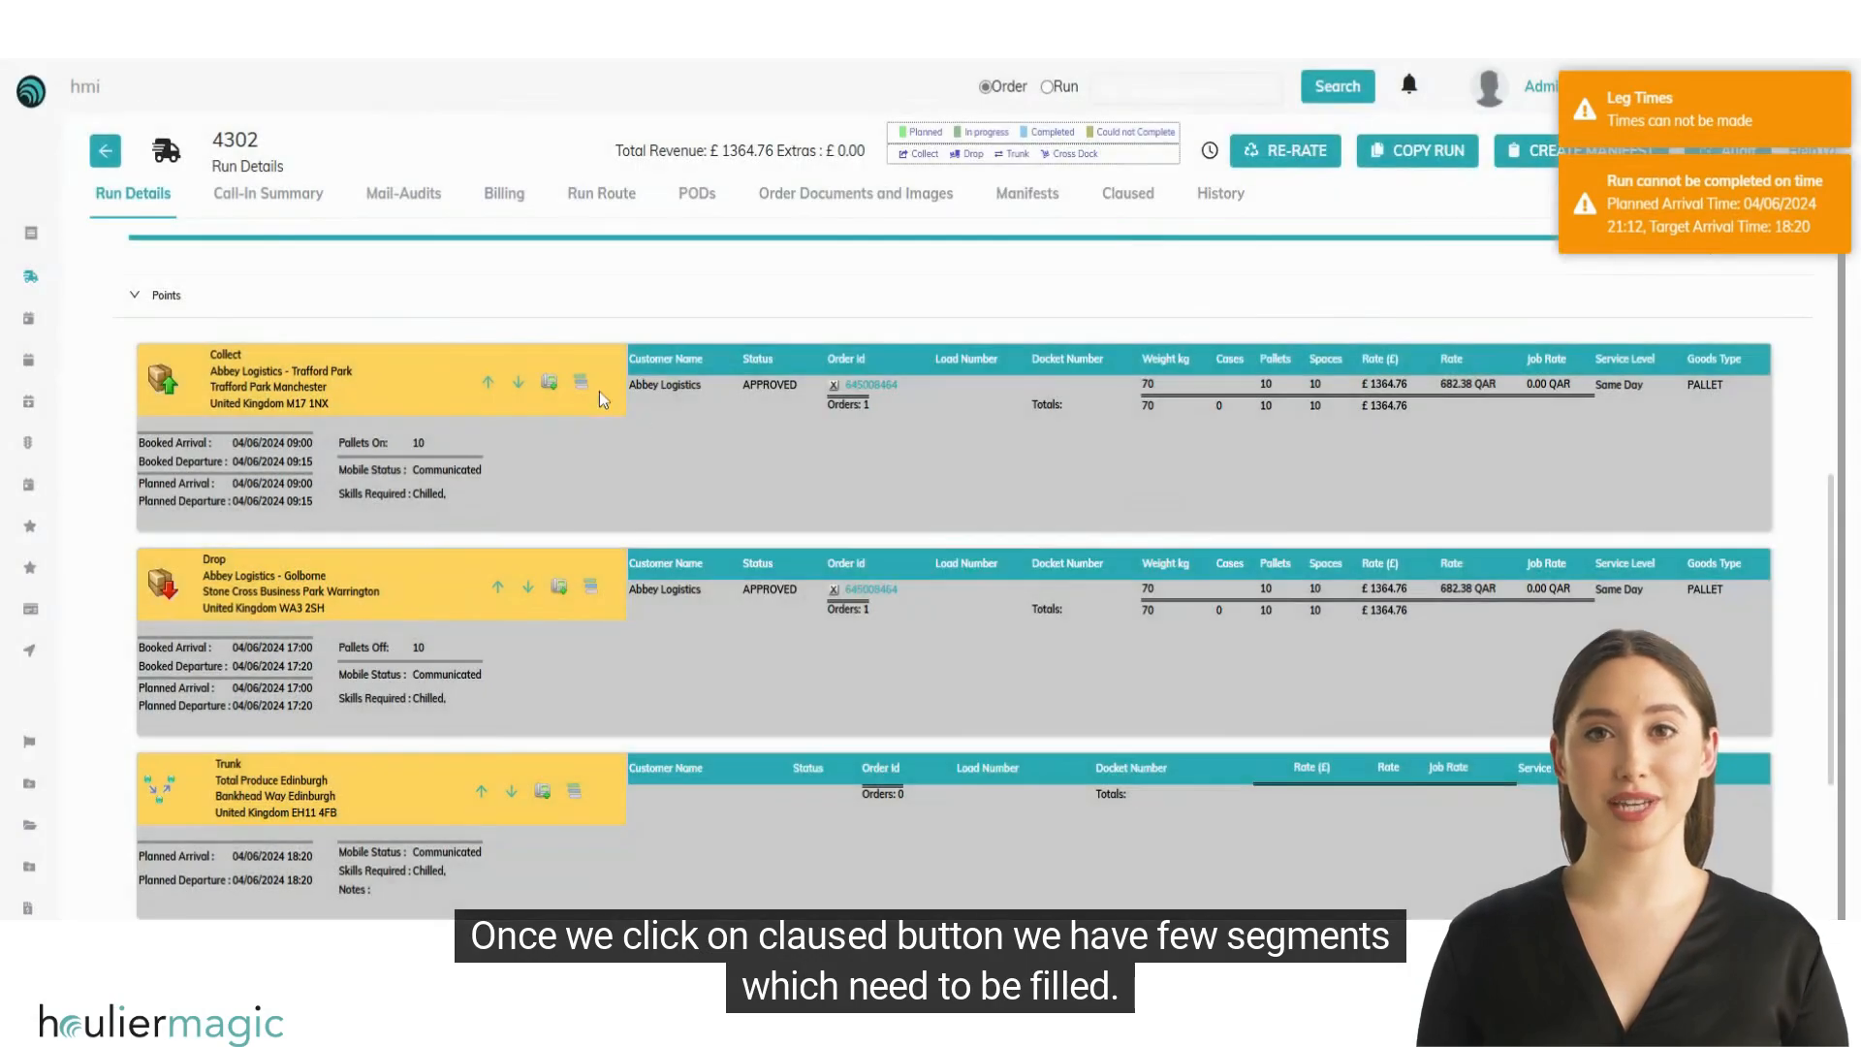
# Step: Open the claused form for the Trafford Park collection and enable the changed collection point, delivery elsewhere and new run options
pyautogui.click(545, 383)
pyautogui.click(912, 742)
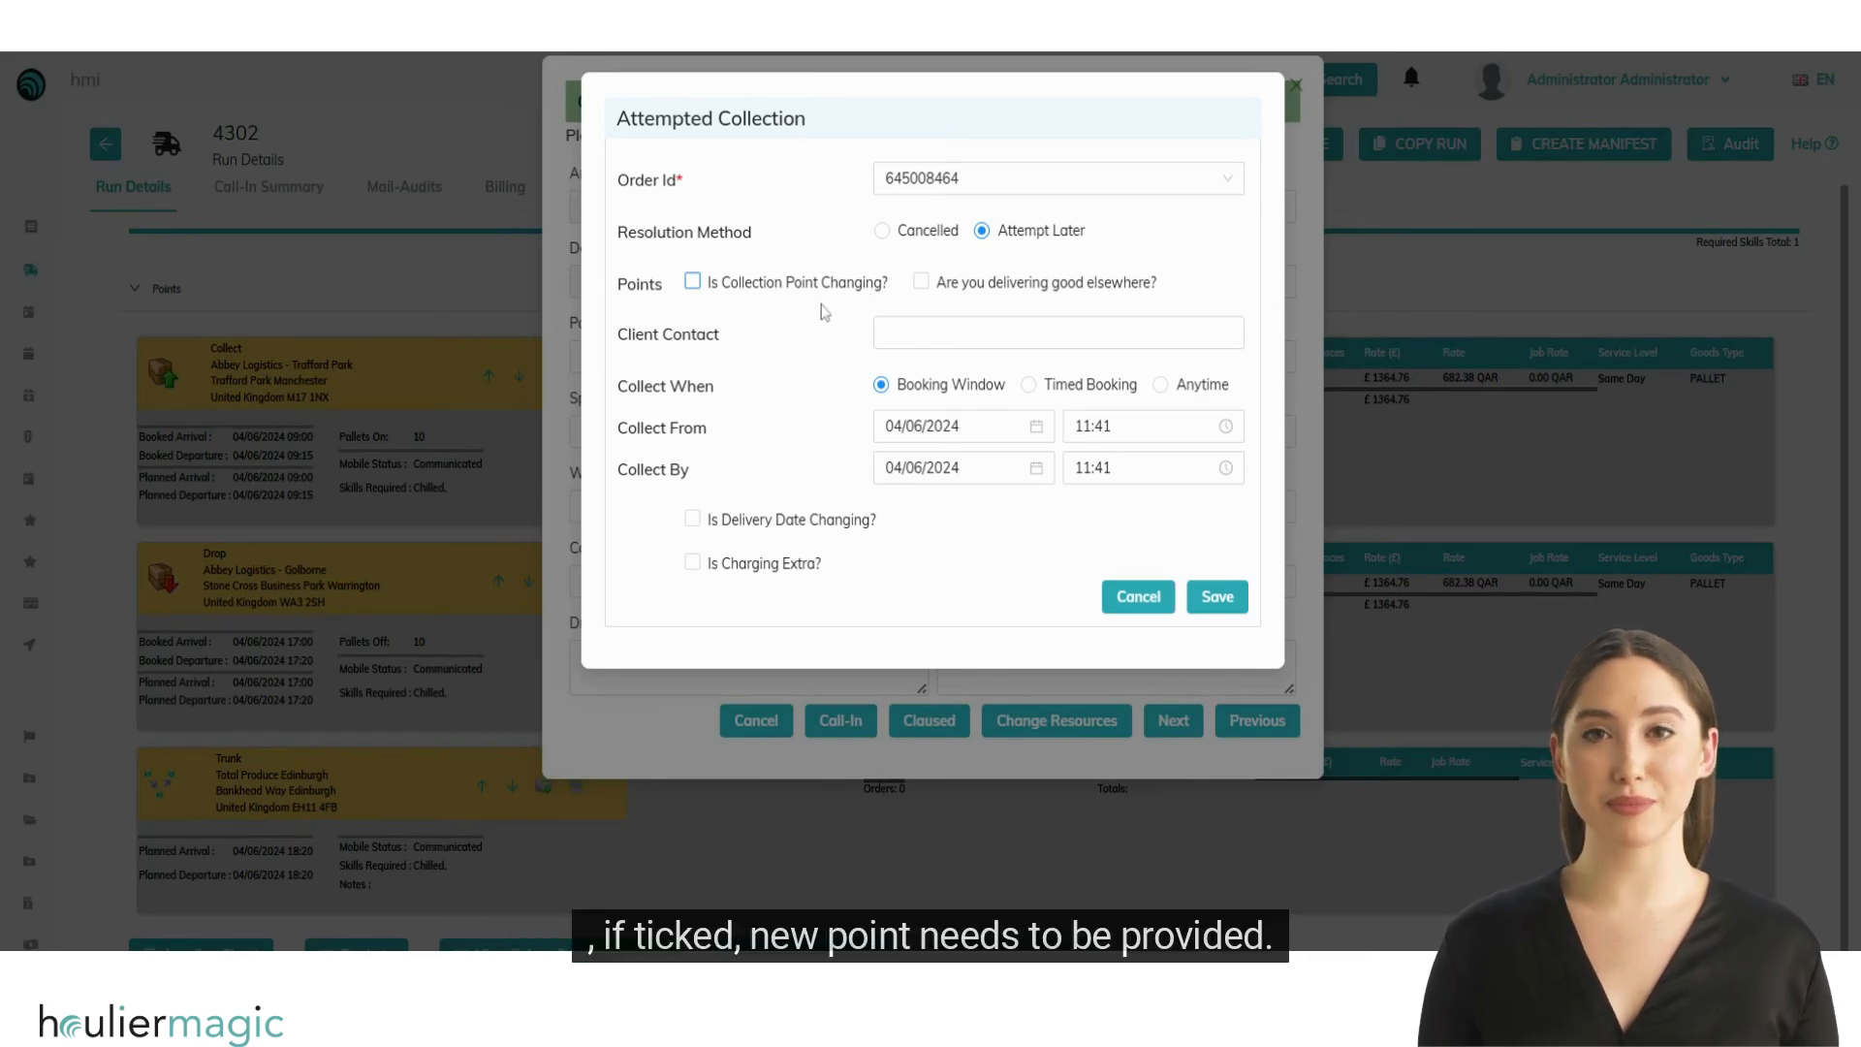
pyautogui.click(693, 282)
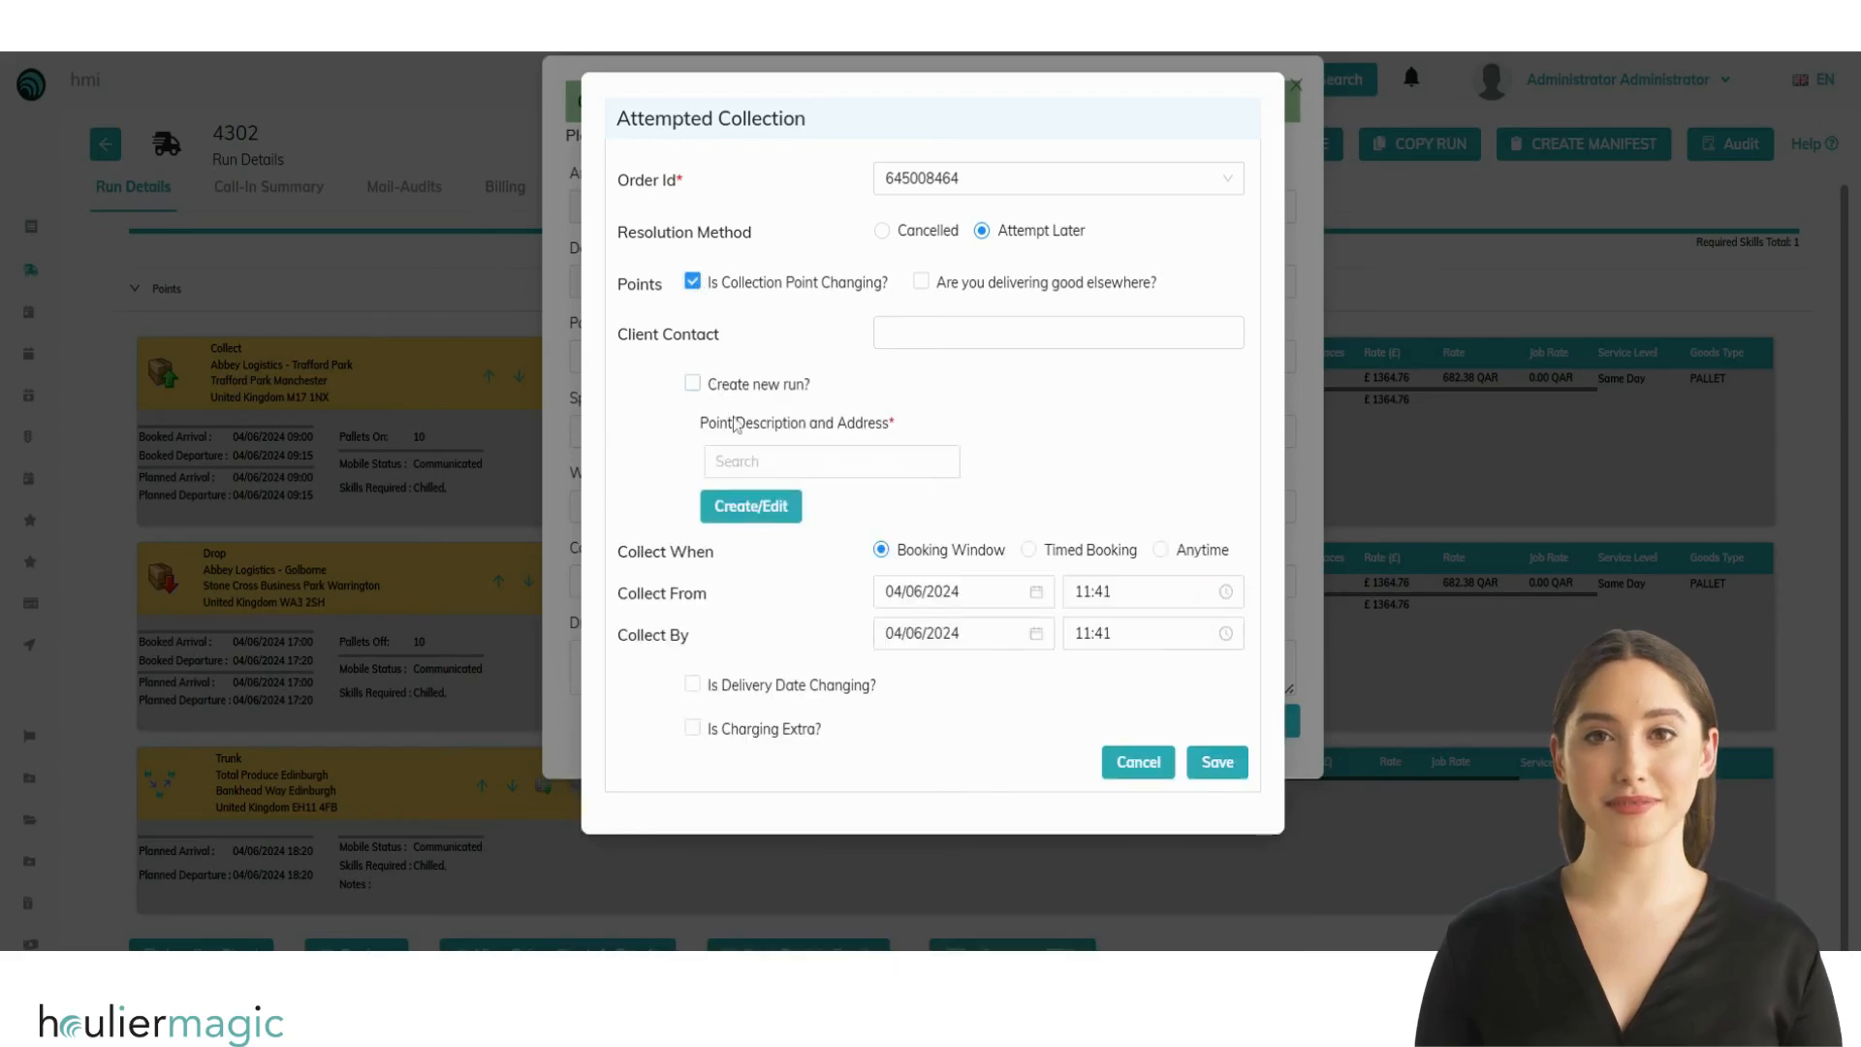
pyautogui.click(841, 456)
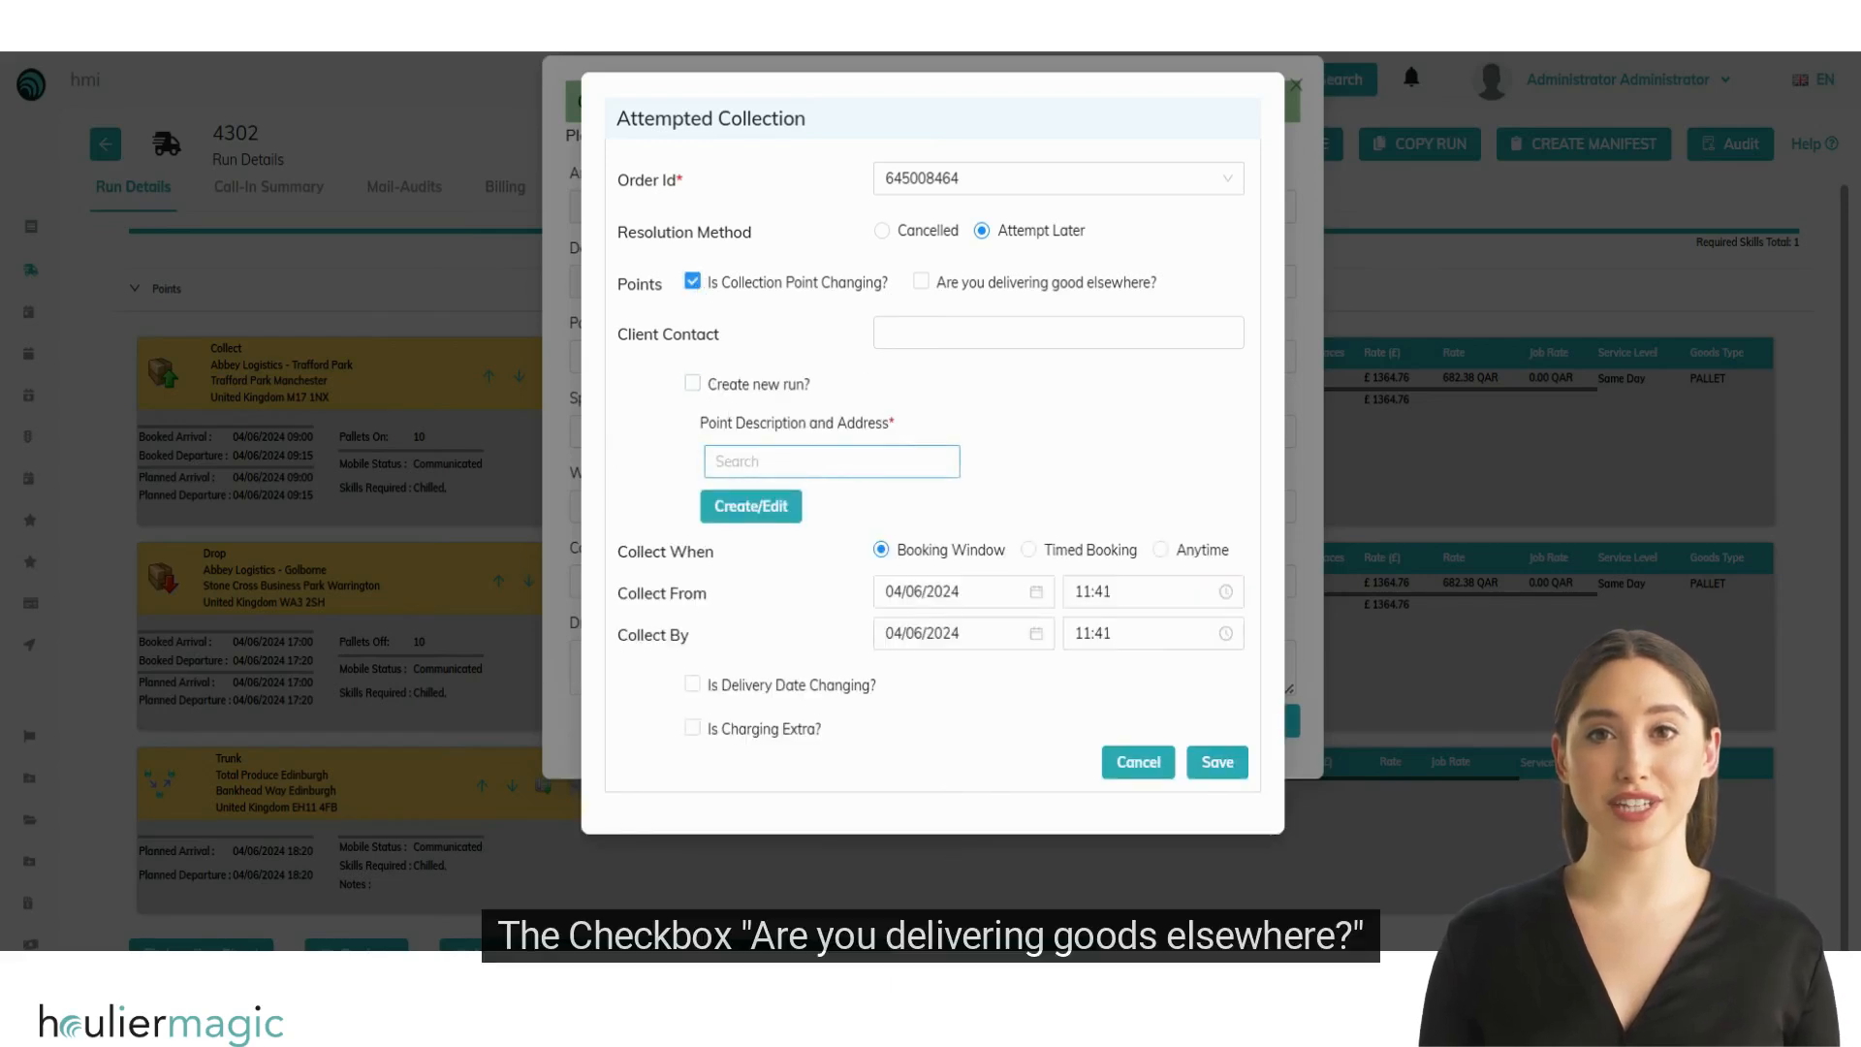
pyautogui.click(921, 283)
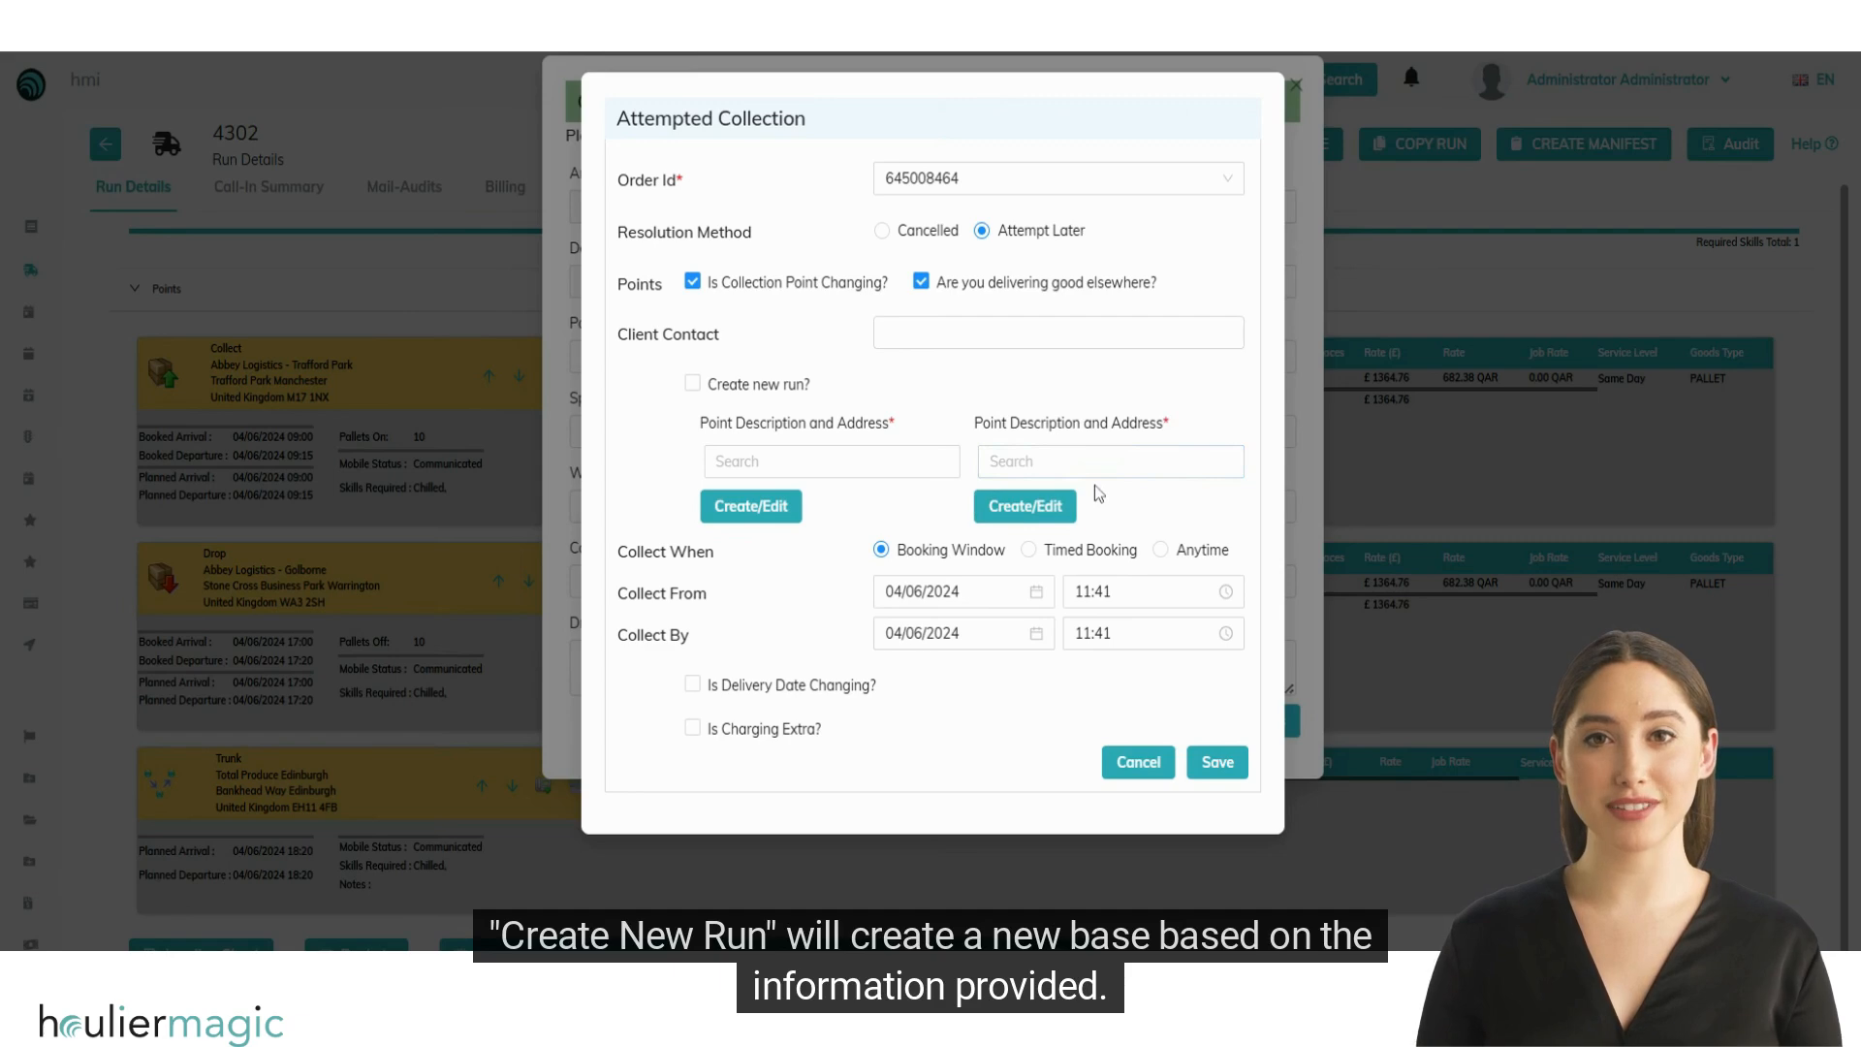
pyautogui.click(692, 383)
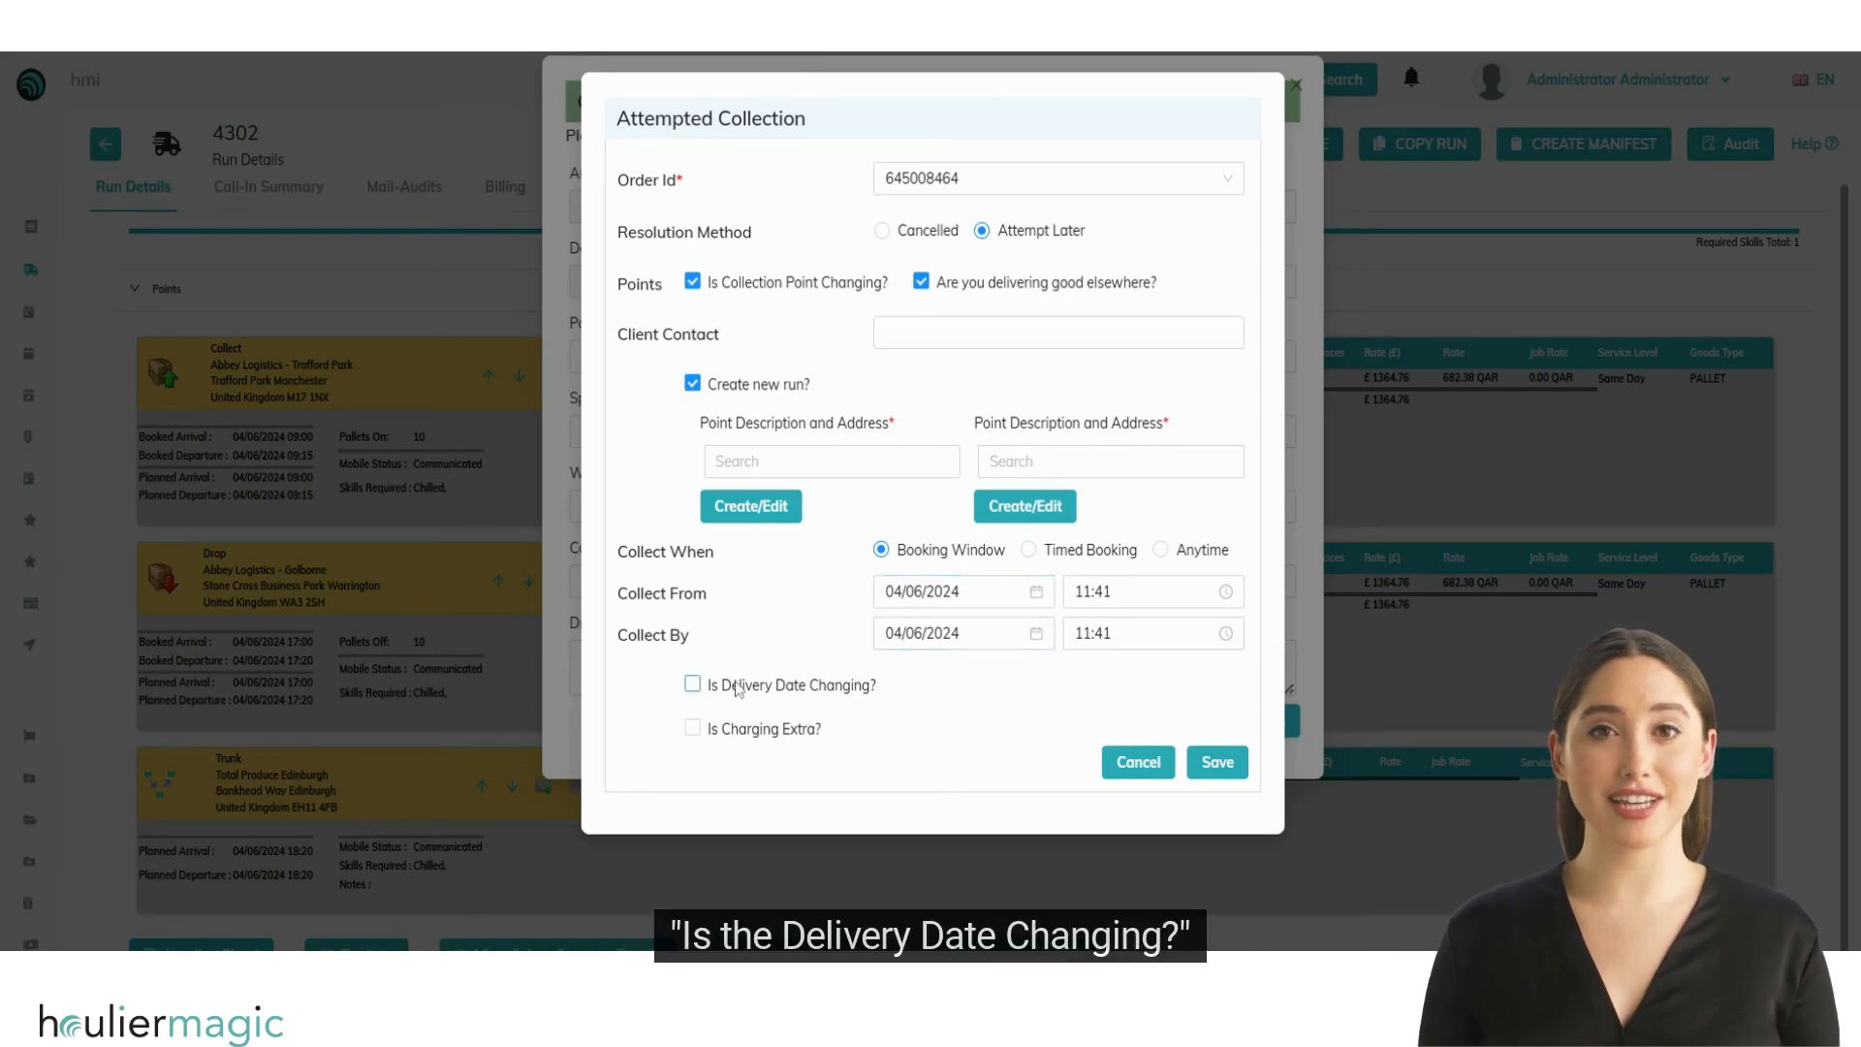
# Step: Mark the attempted collection's delivery date as changing and enable its extra charge
pyautogui.click(692, 685)
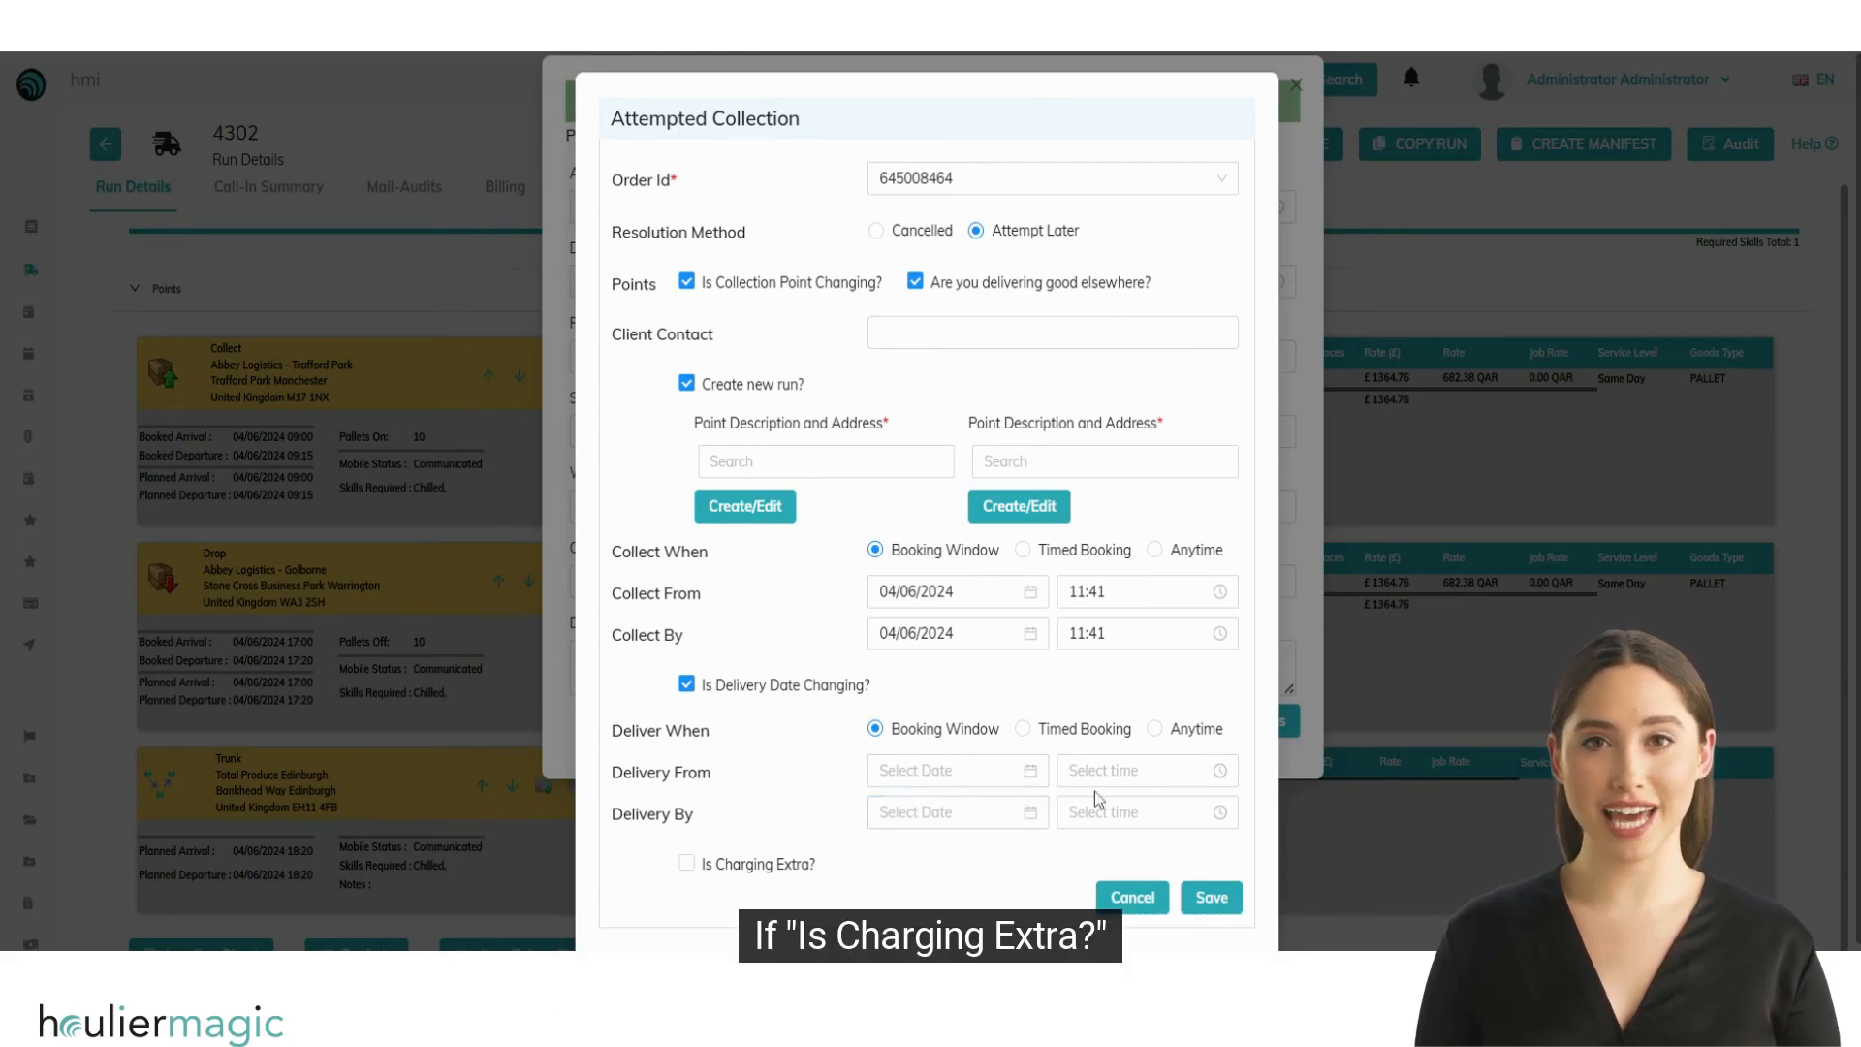
pyautogui.click(686, 863)
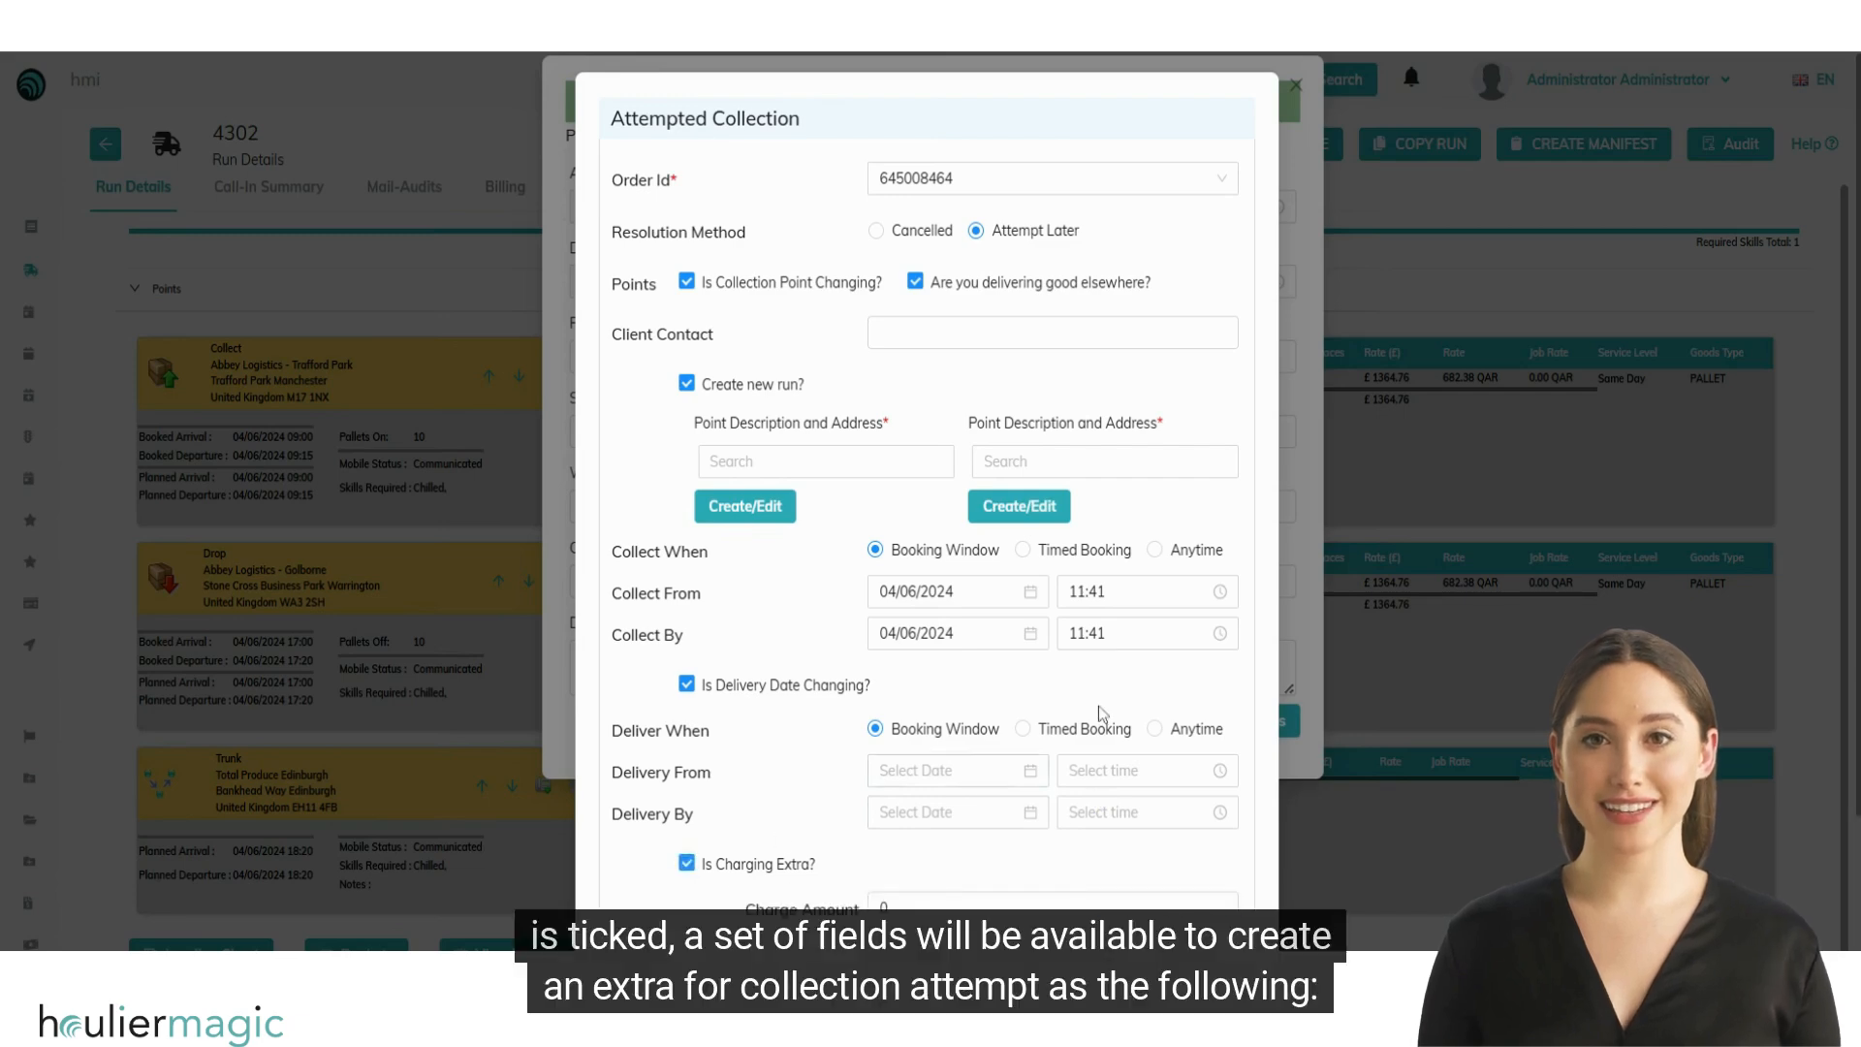
pyautogui.scroll(-2, 1115, 678)
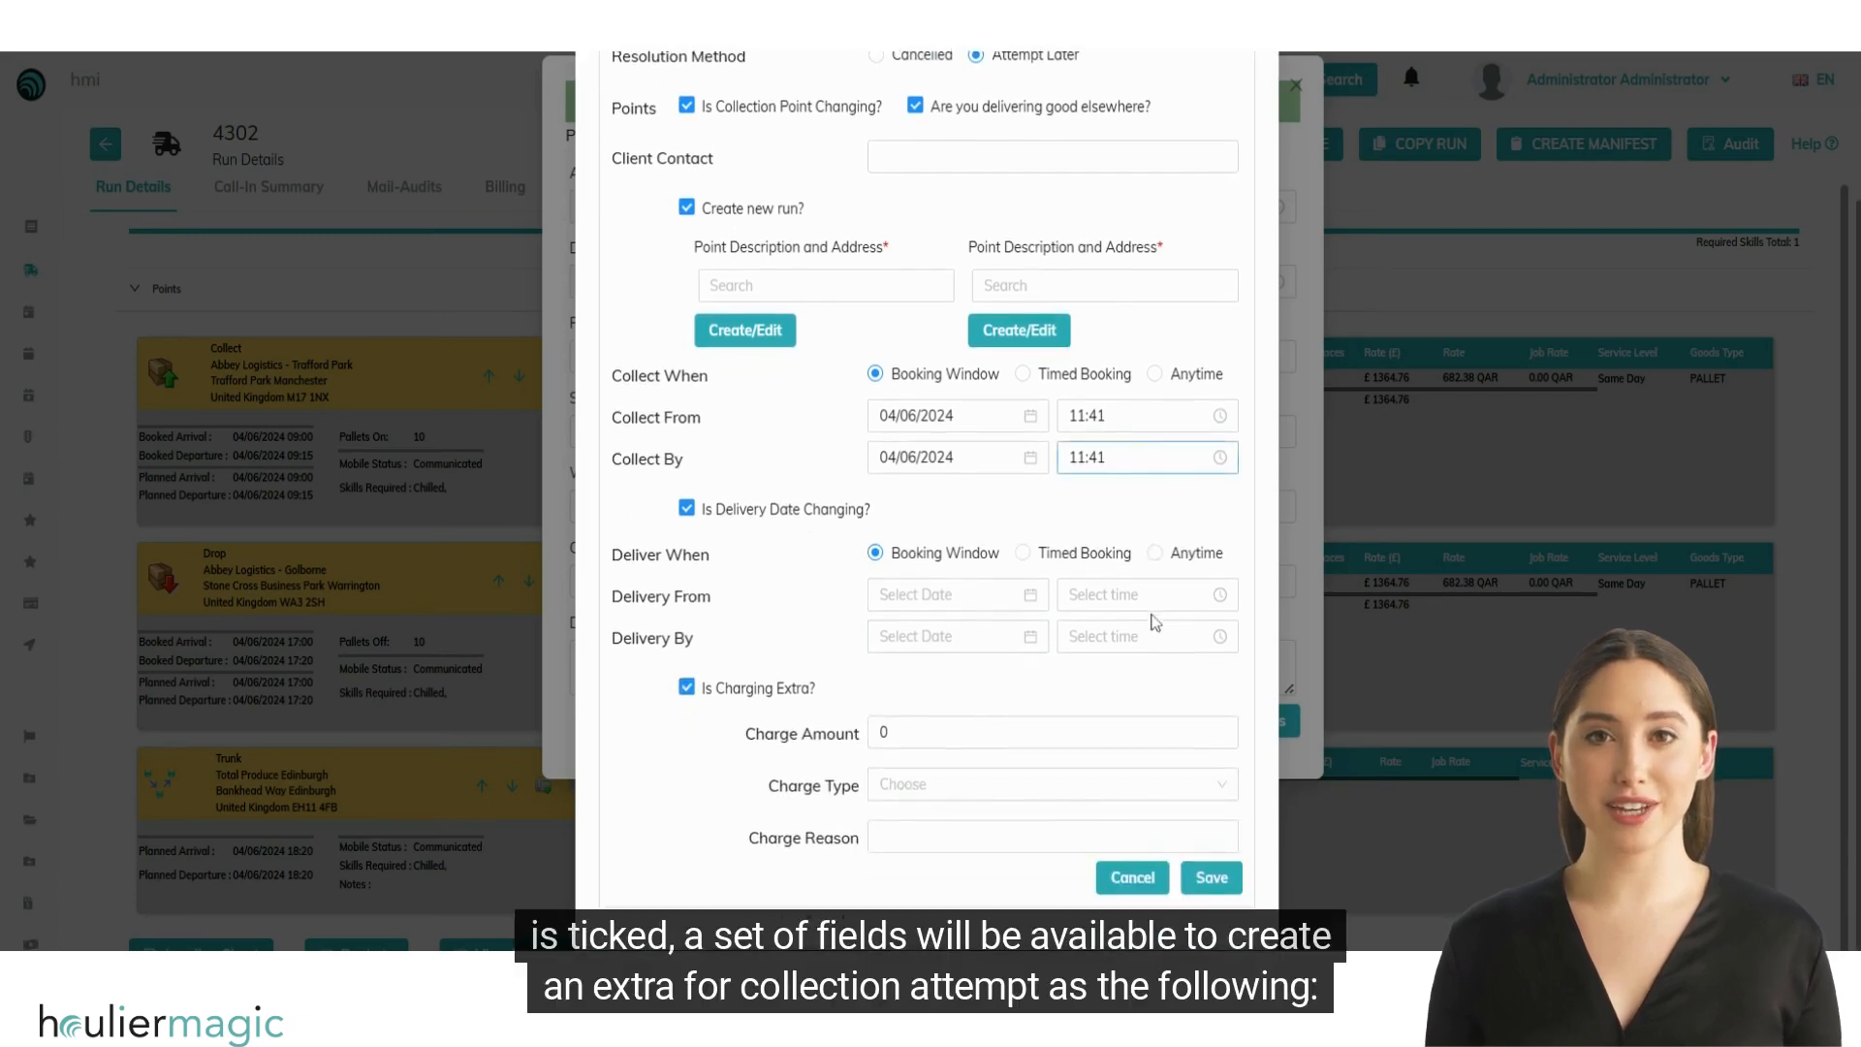
pyautogui.click(873, 732)
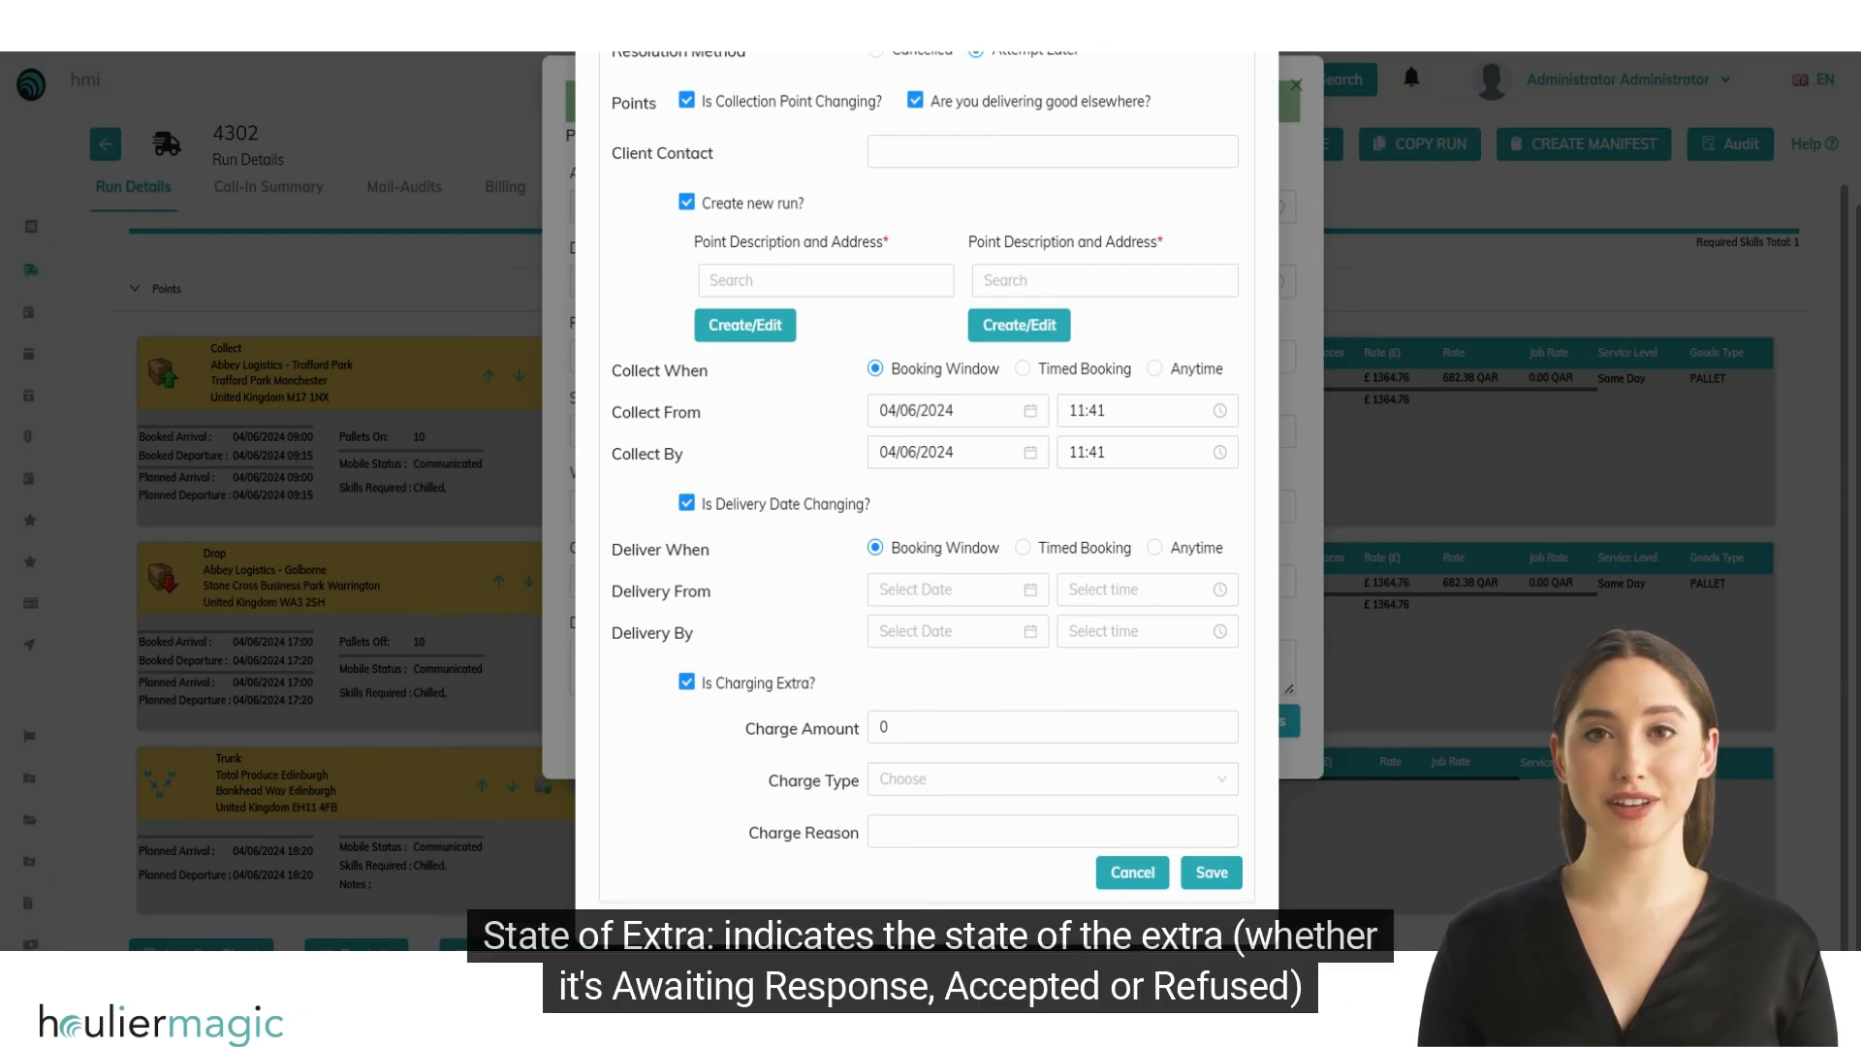
# Step: Review the charge types offered for the attempted collection's extra charge without choosing one
pyautogui.click(1053, 780)
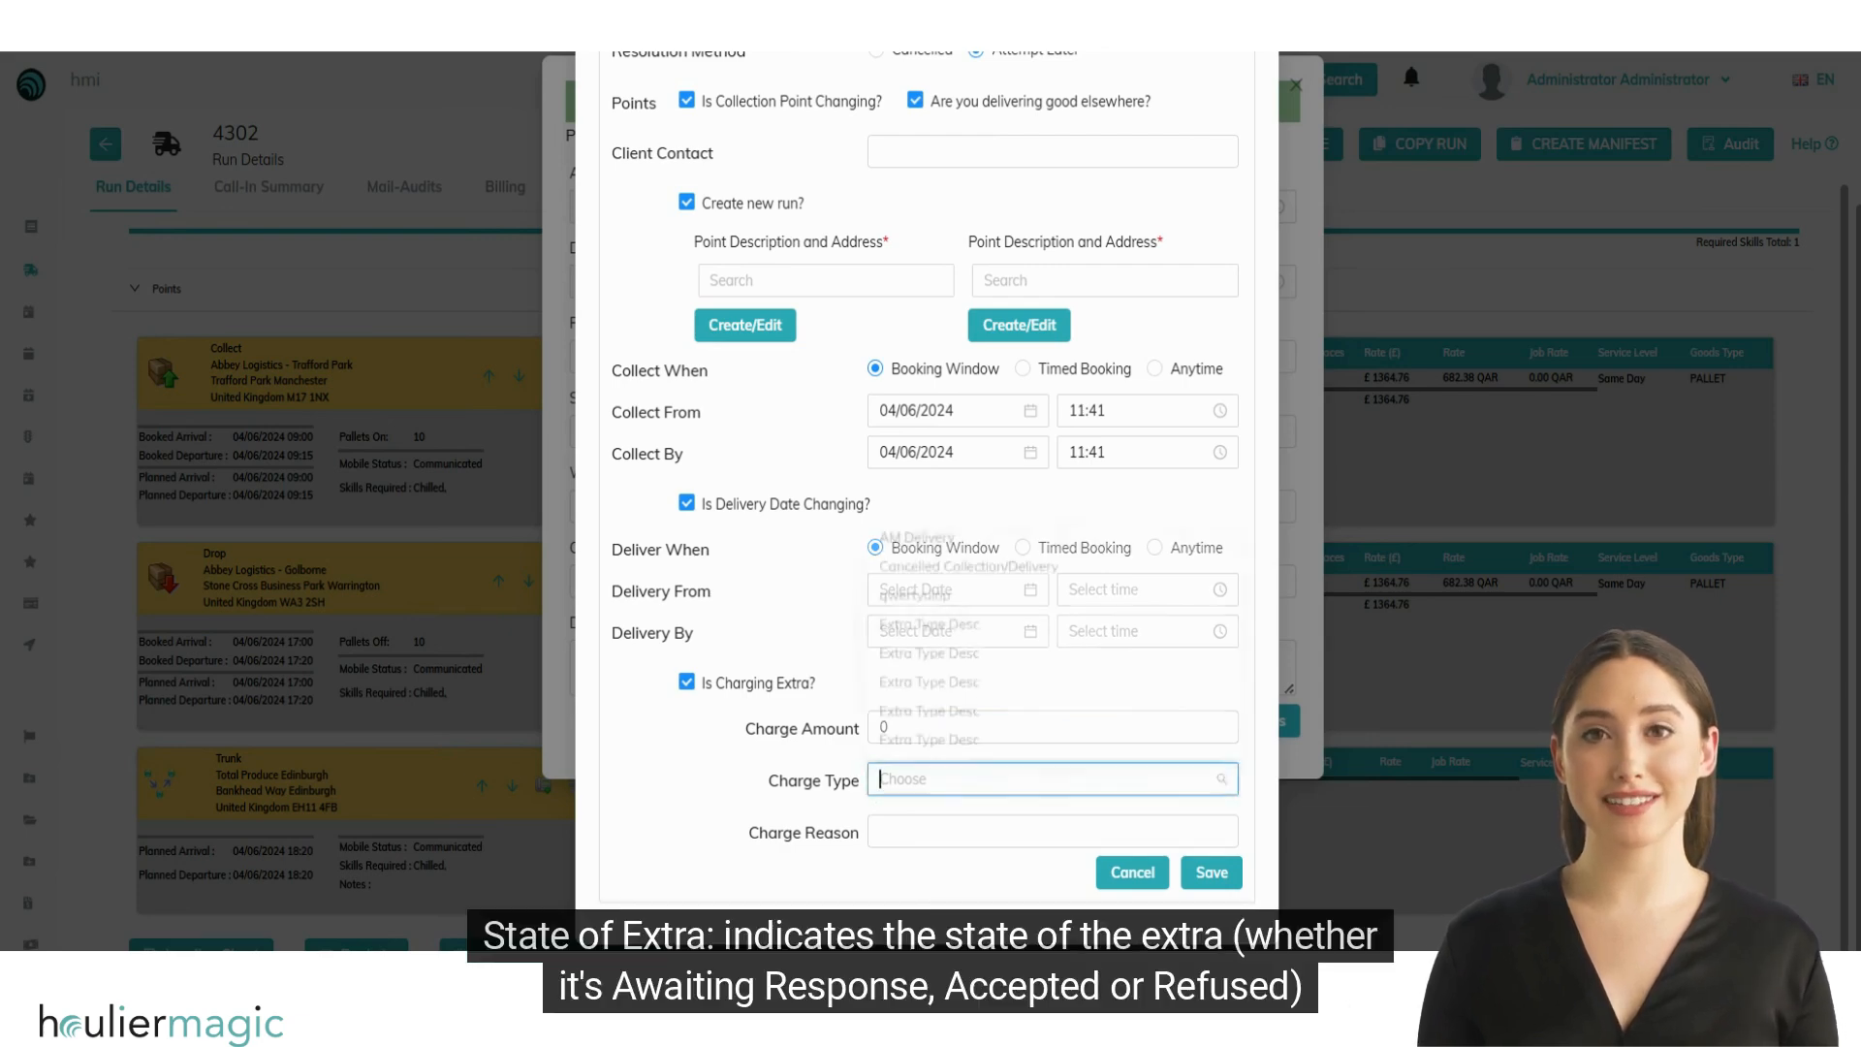
pyautogui.click(807, 805)
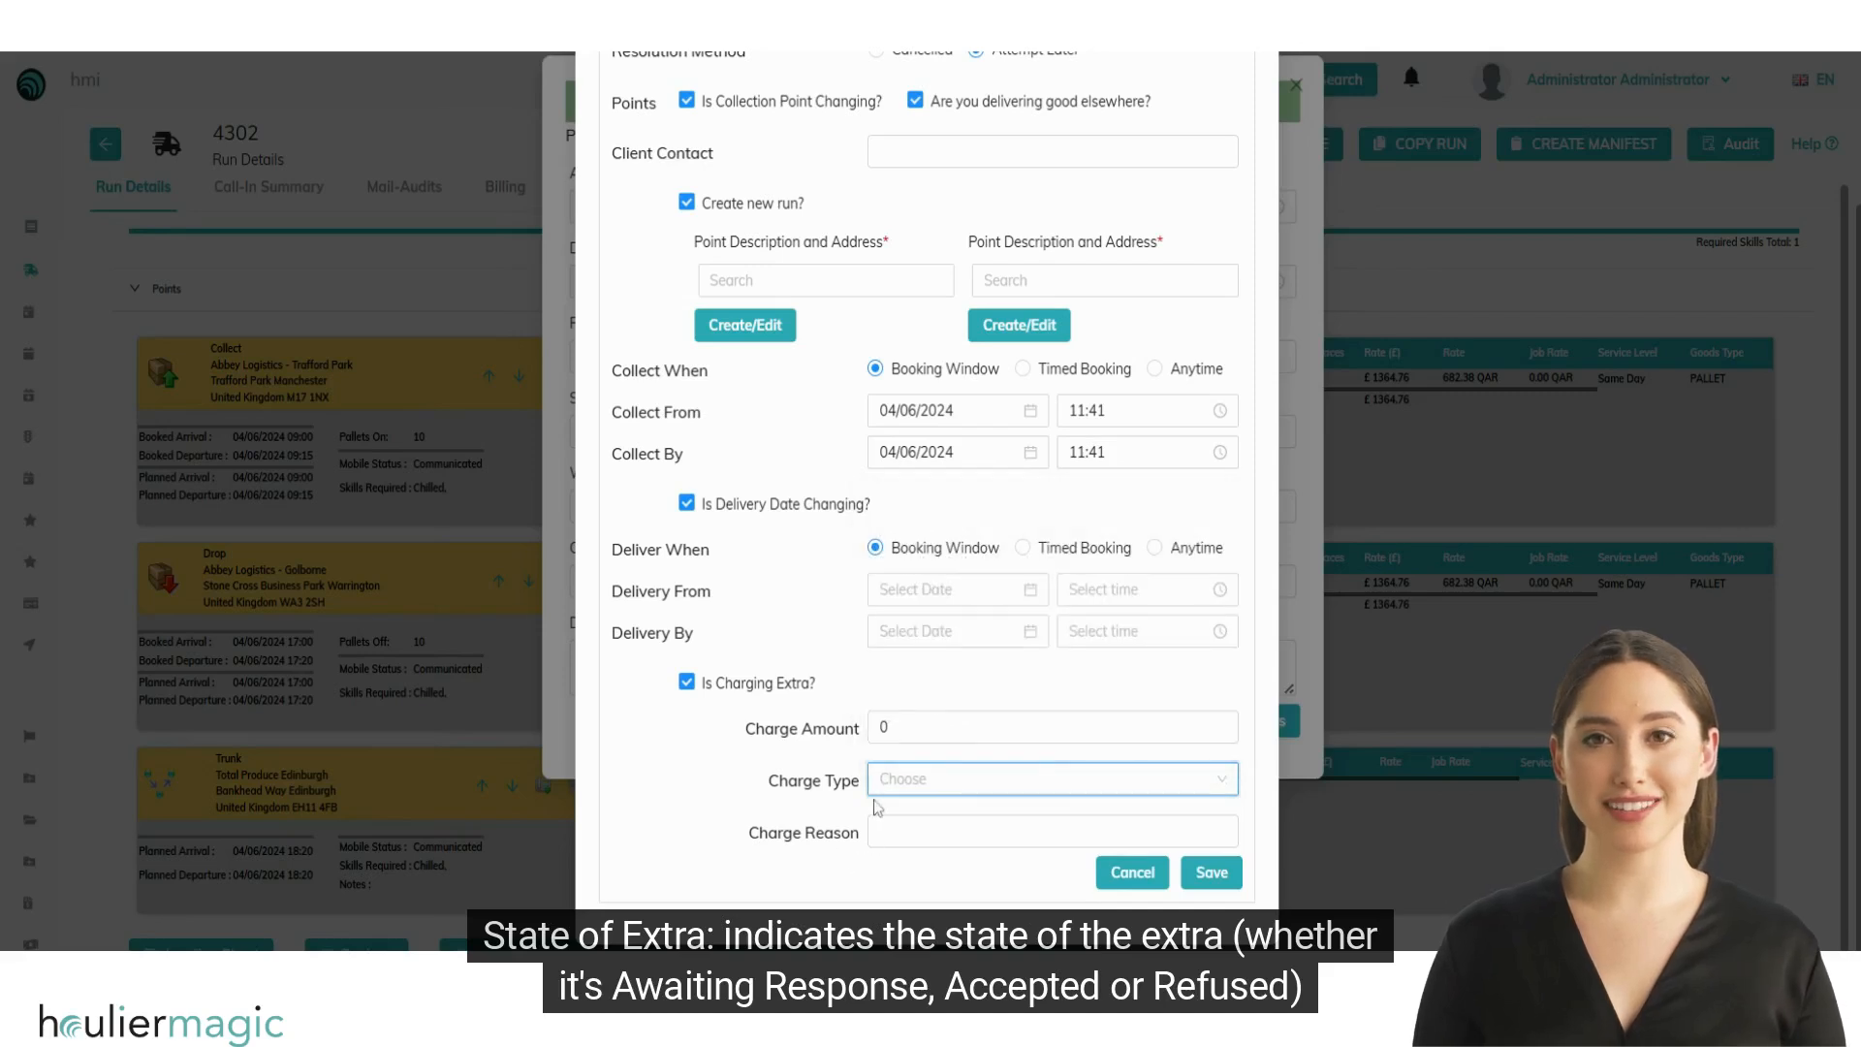
pyautogui.click(1053, 779)
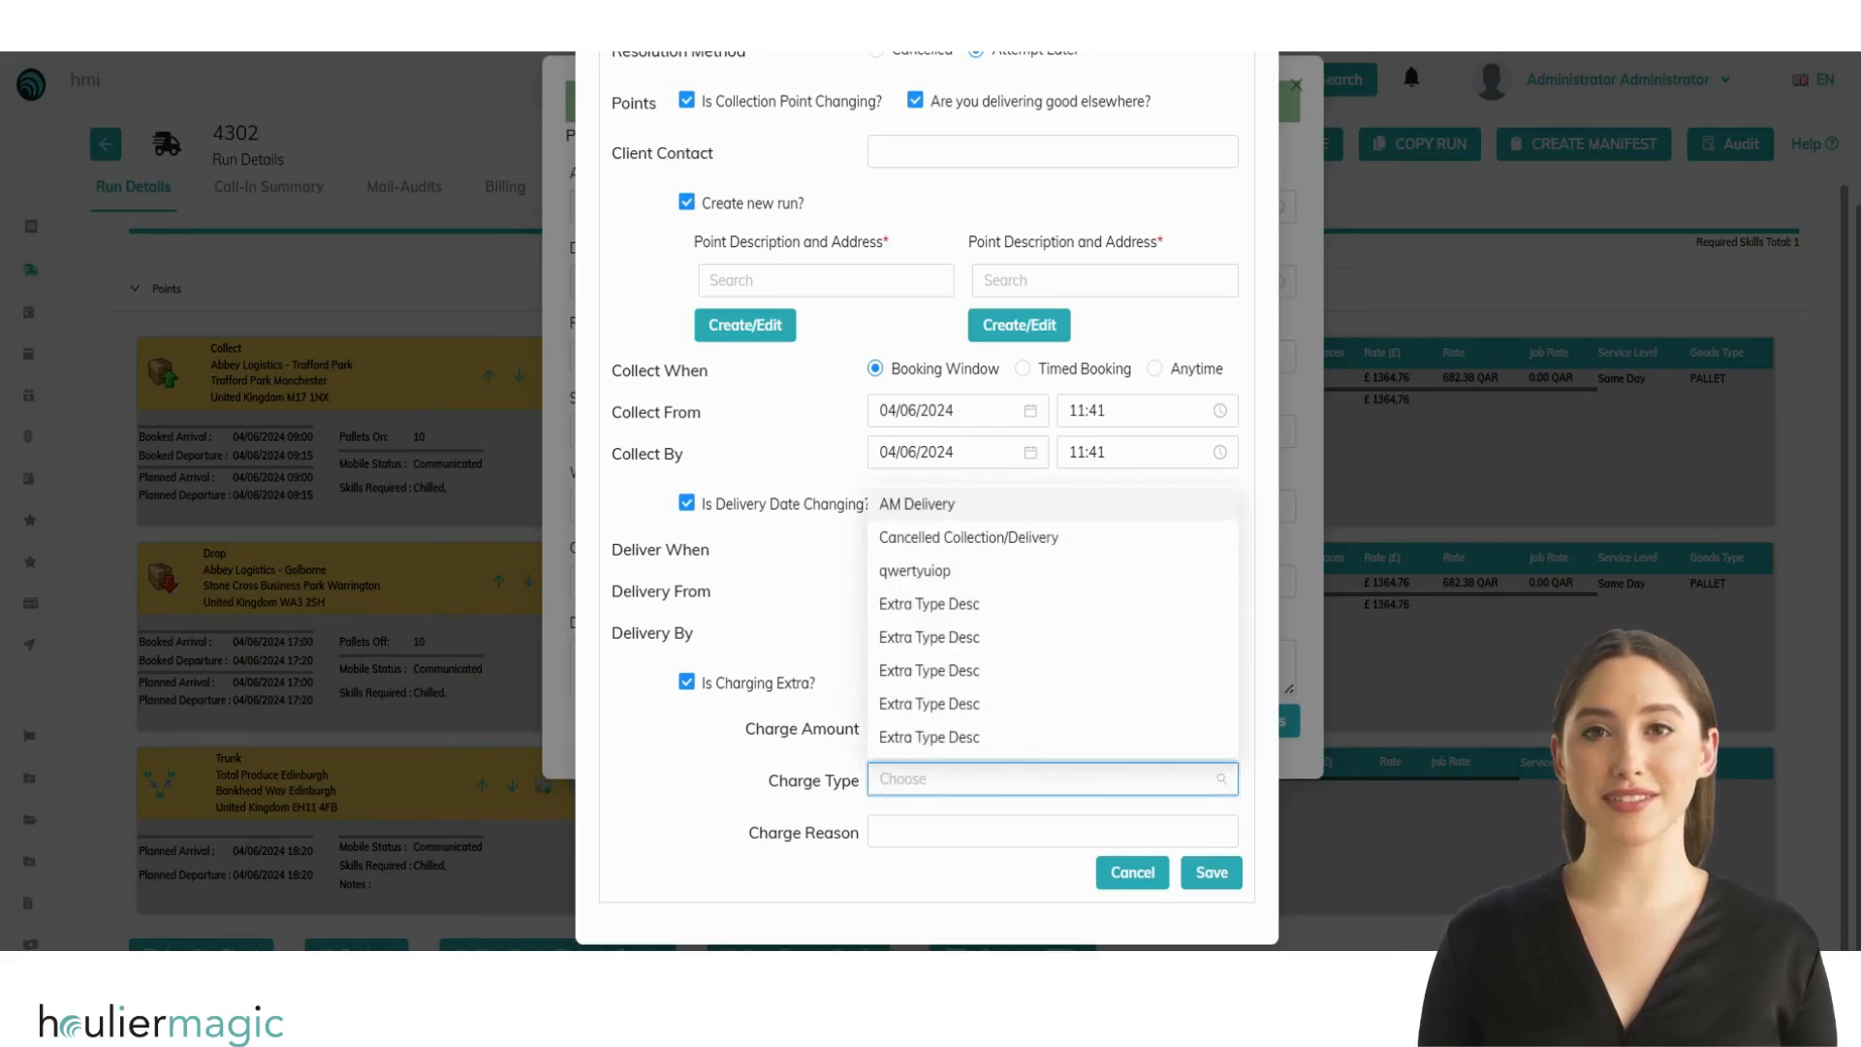
pyautogui.click(834, 810)
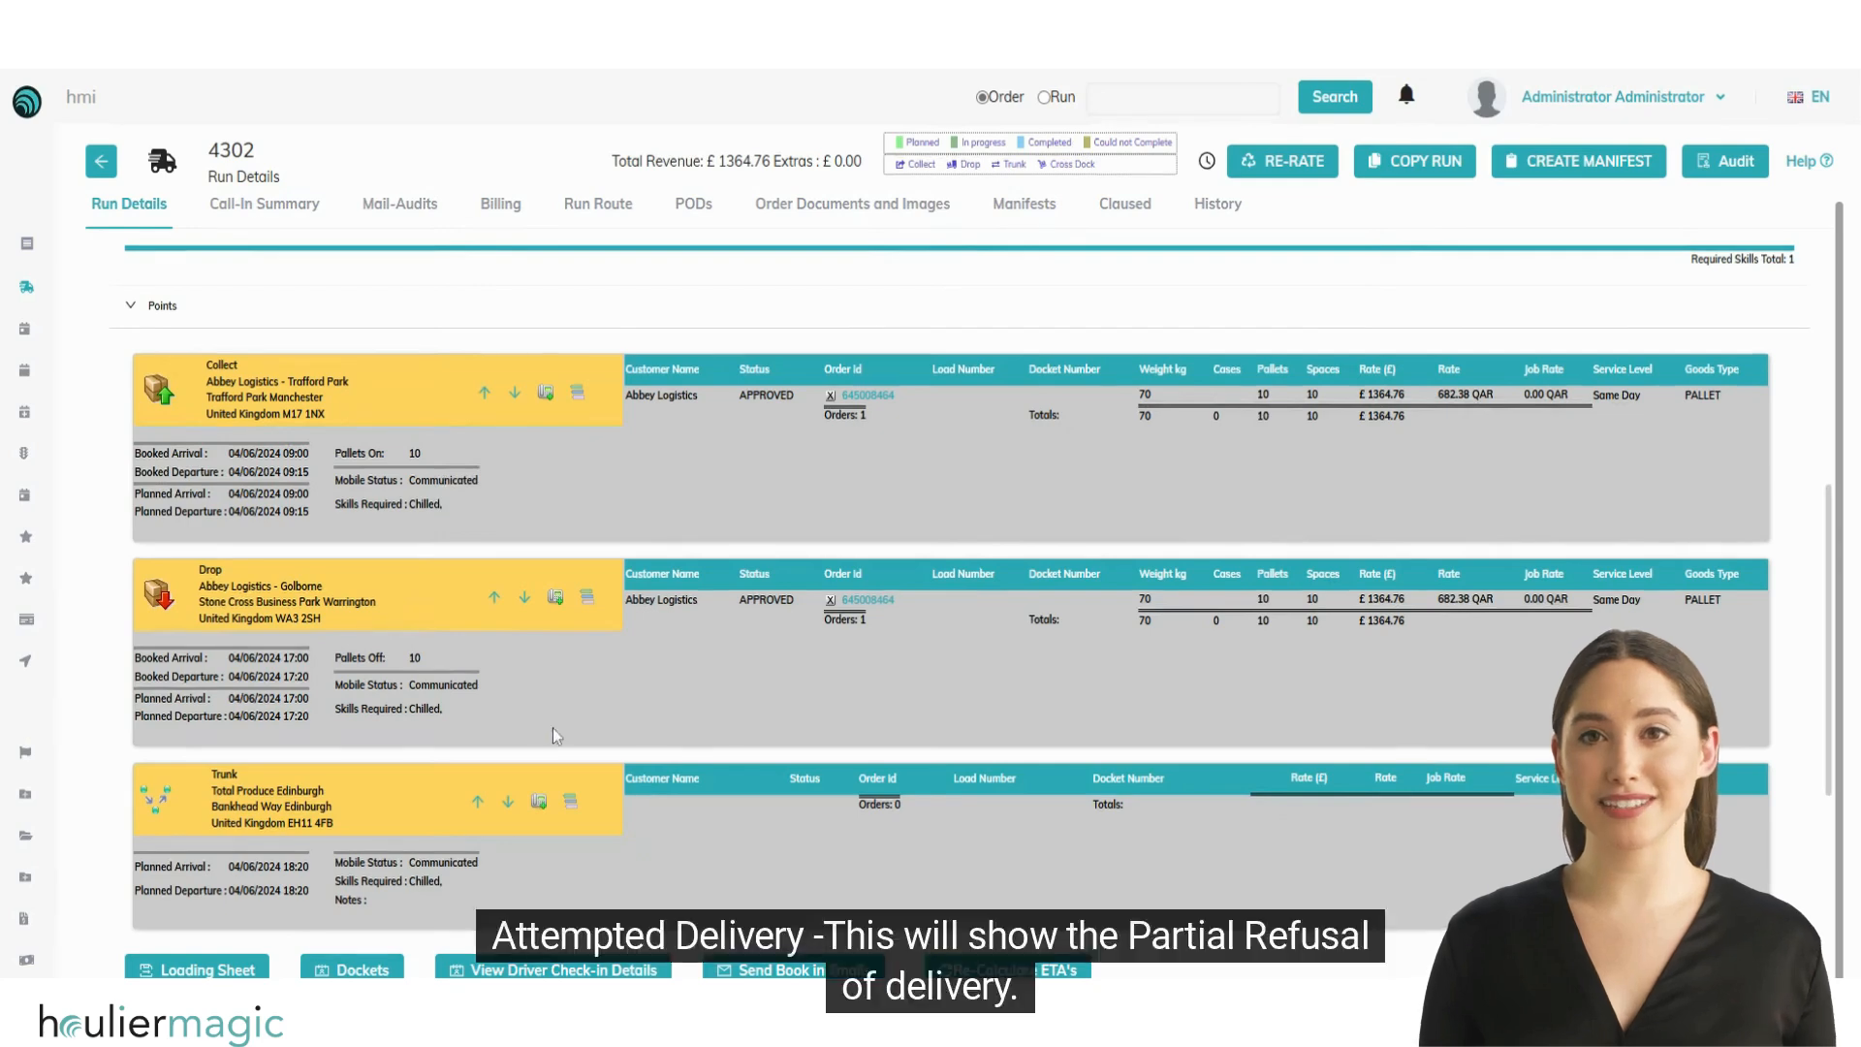
# Step: Open the refusal form for the Golborne delivery and review the available reasons for being turned away
pyautogui.click(549, 601)
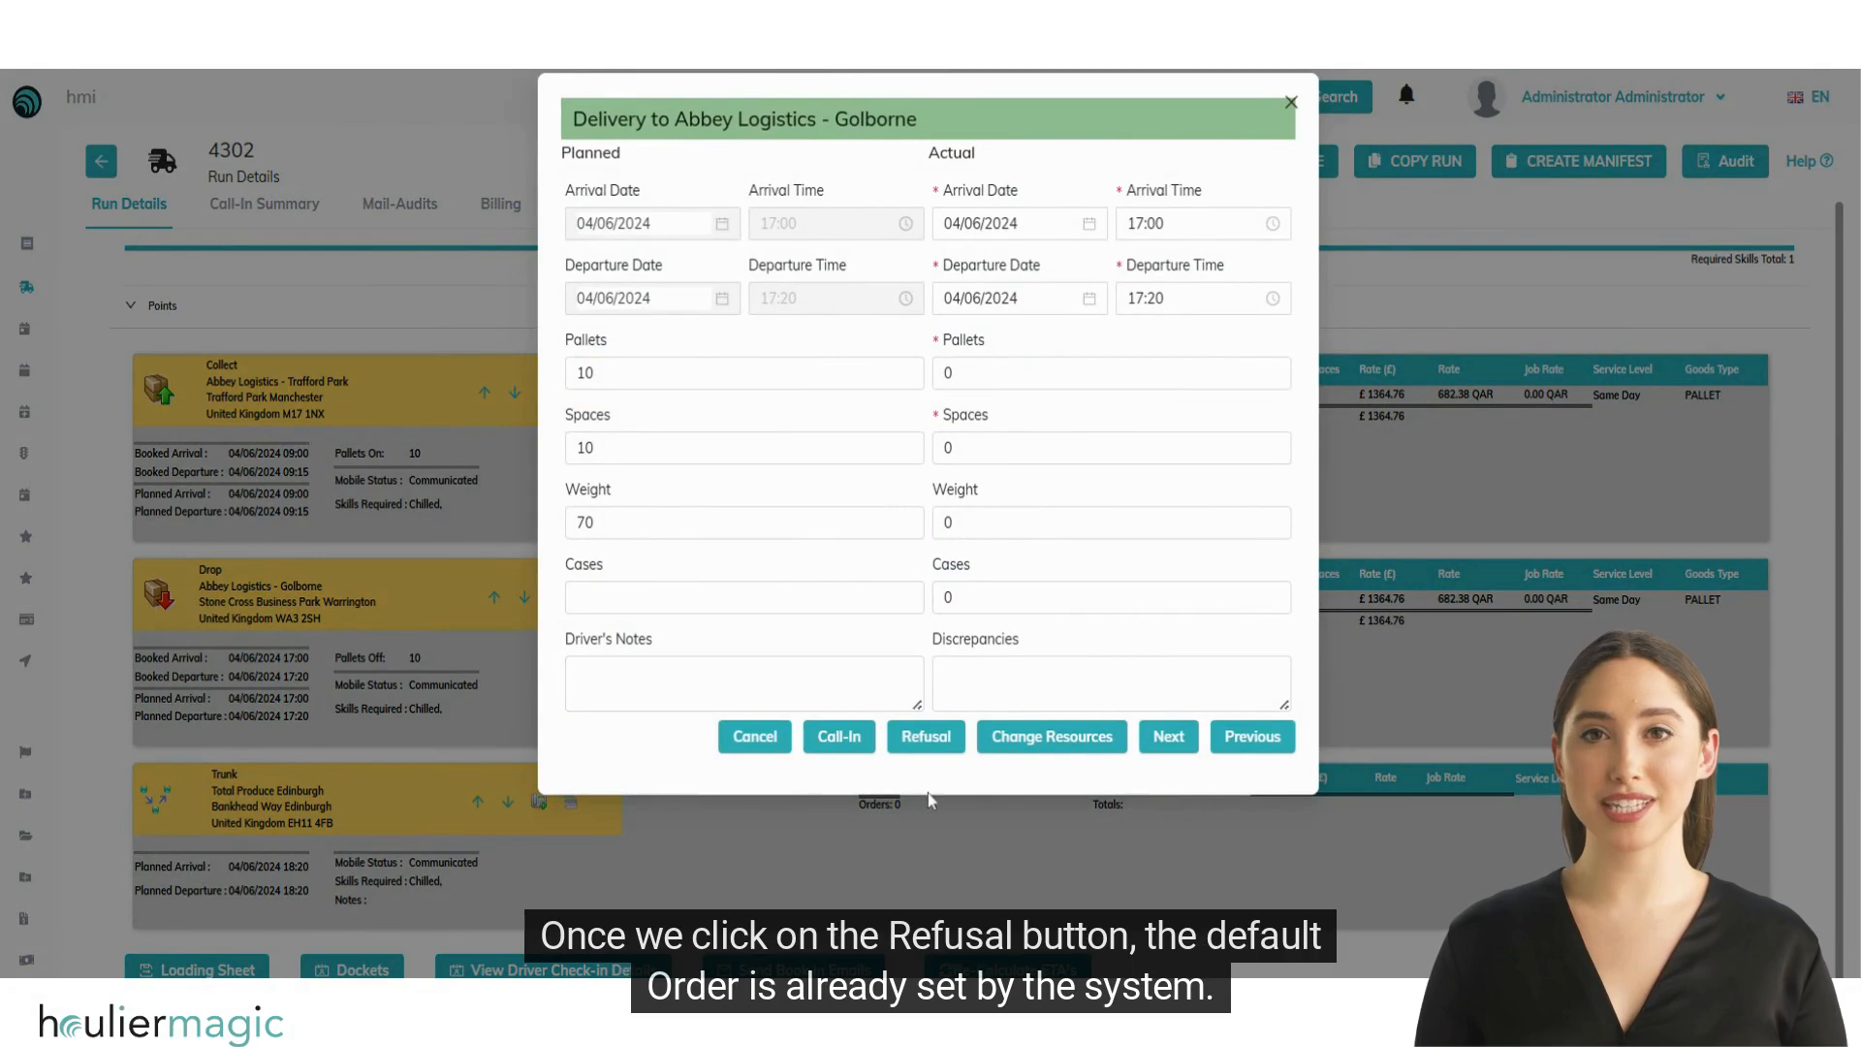
pyautogui.click(925, 740)
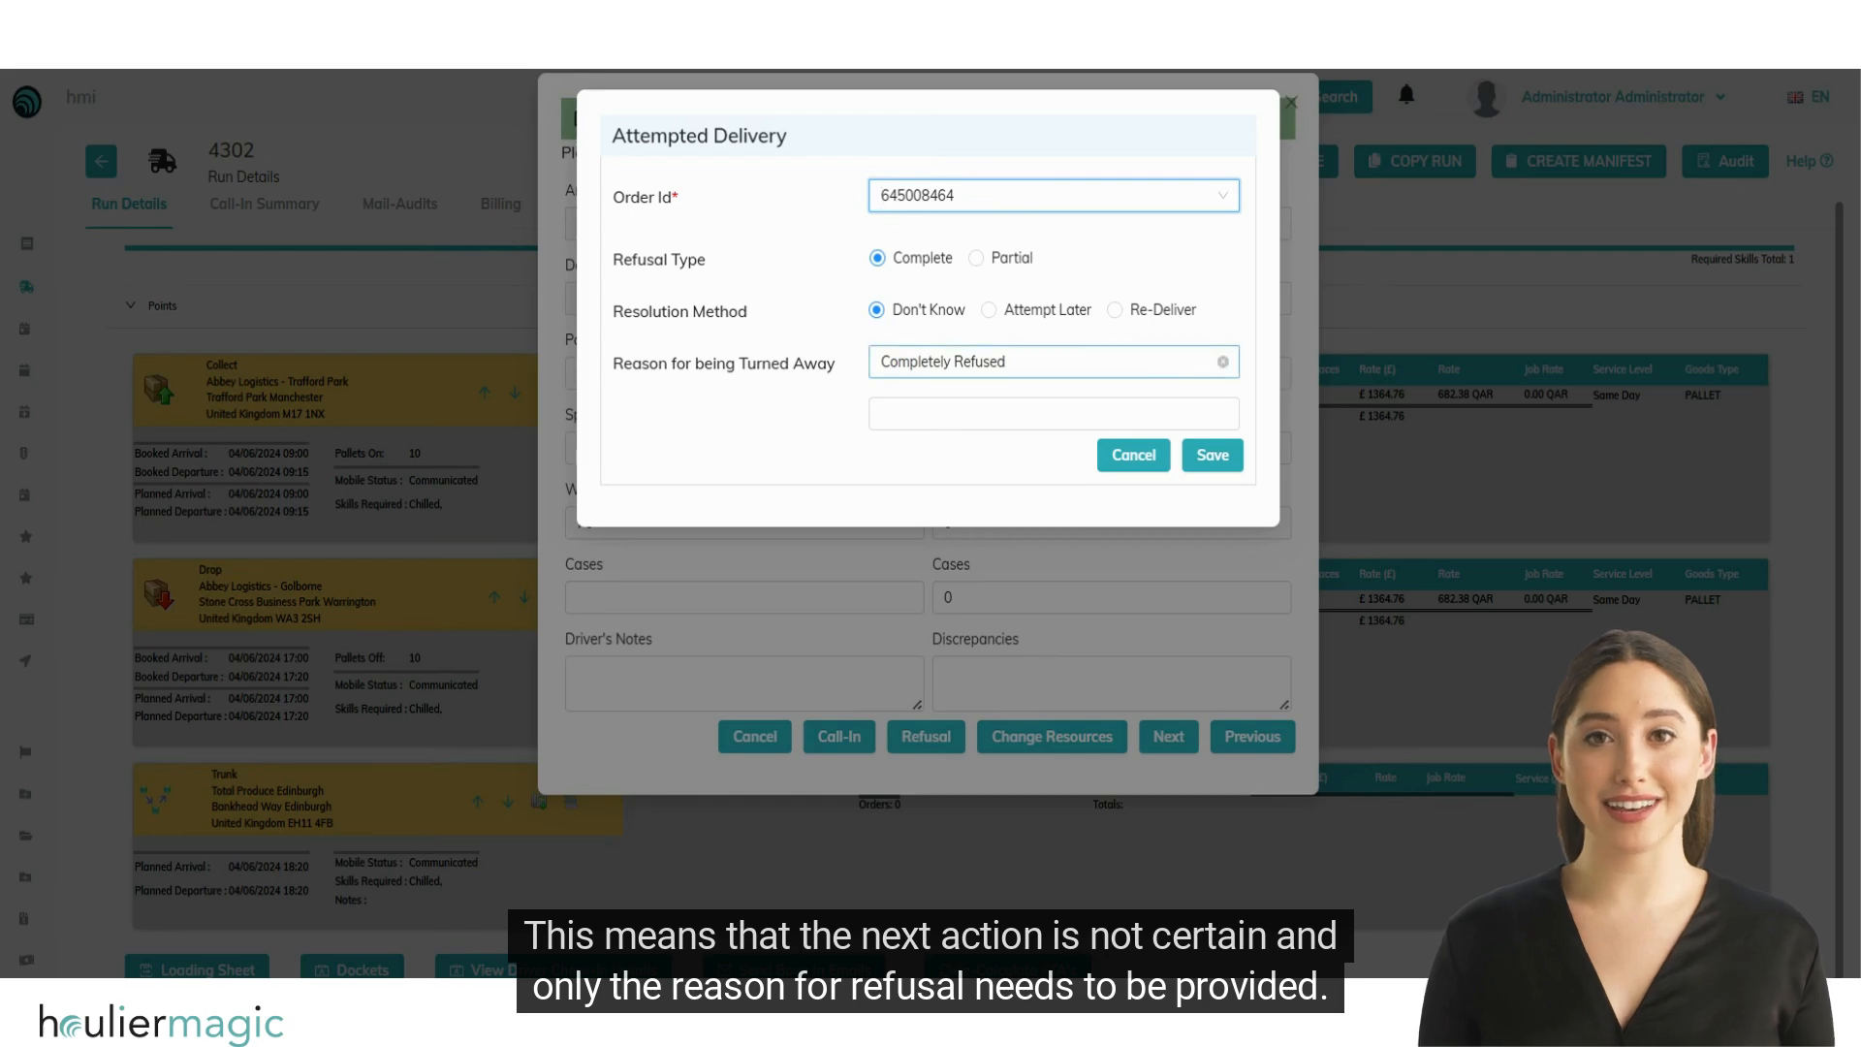
pyautogui.click(902, 363)
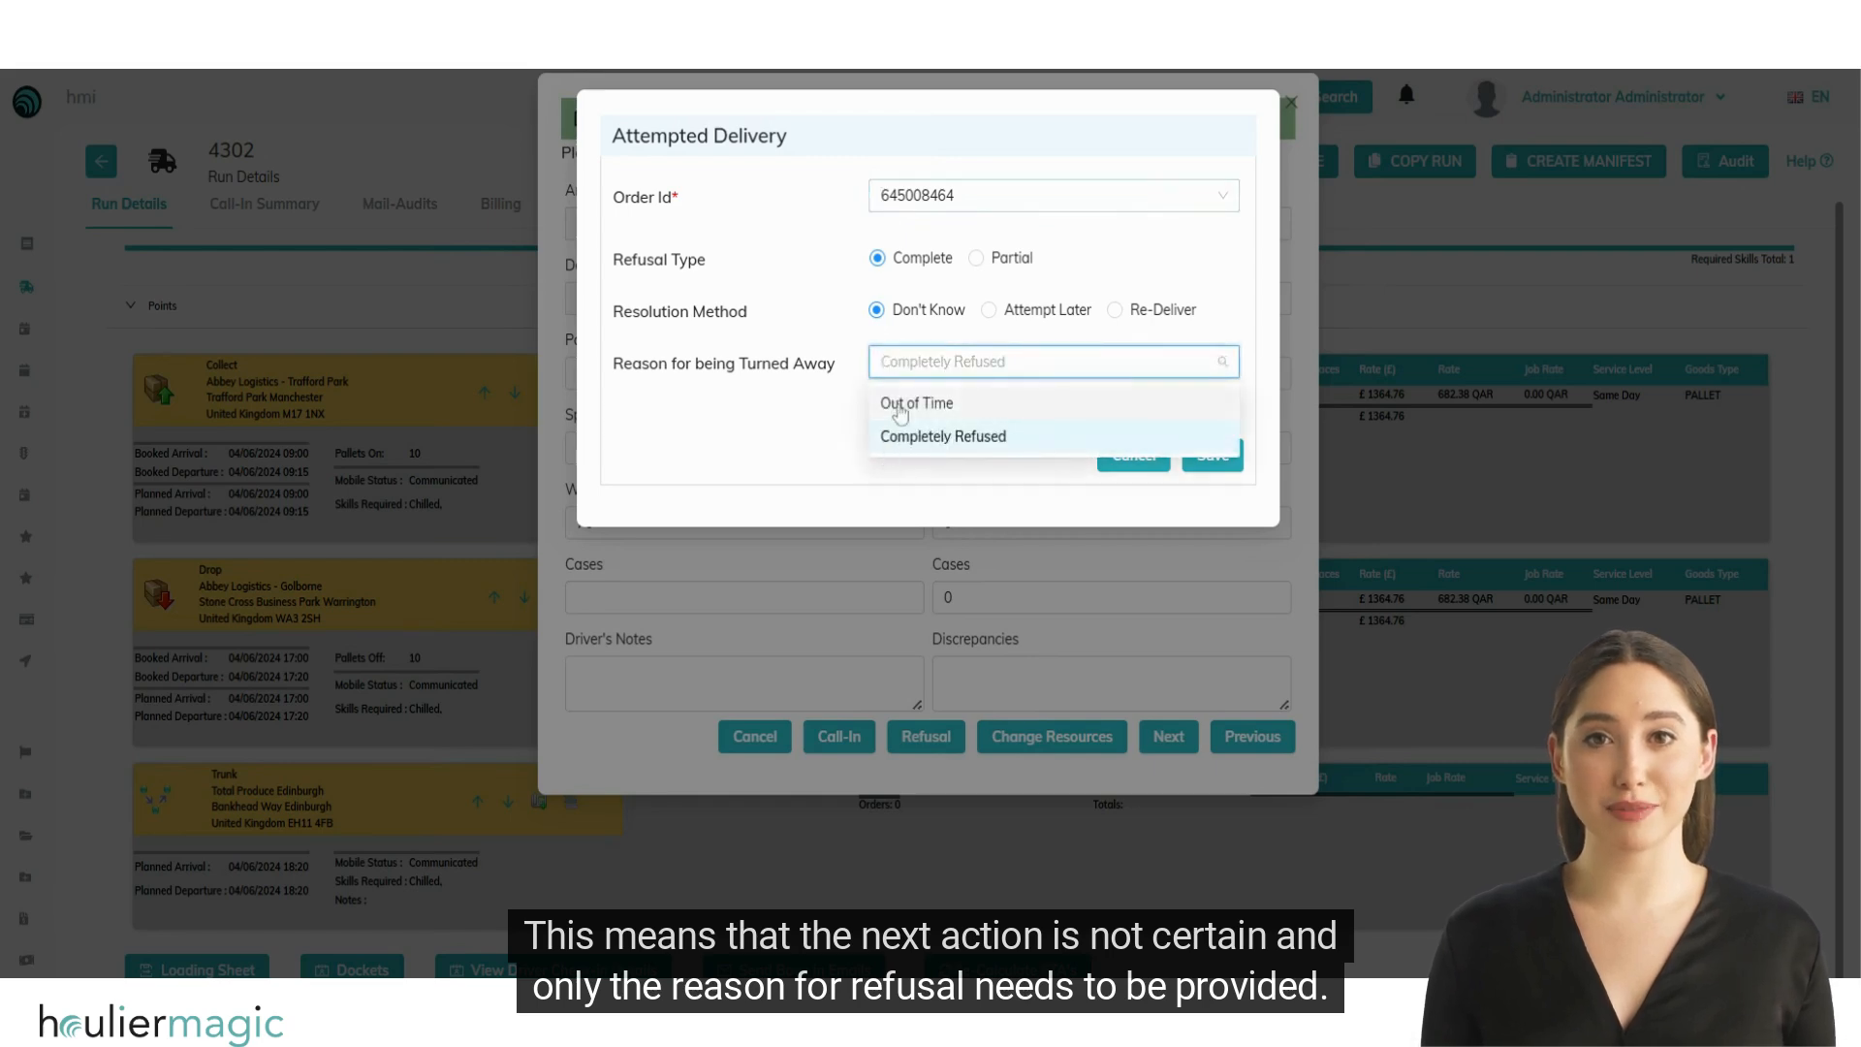
pyautogui.click(843, 411)
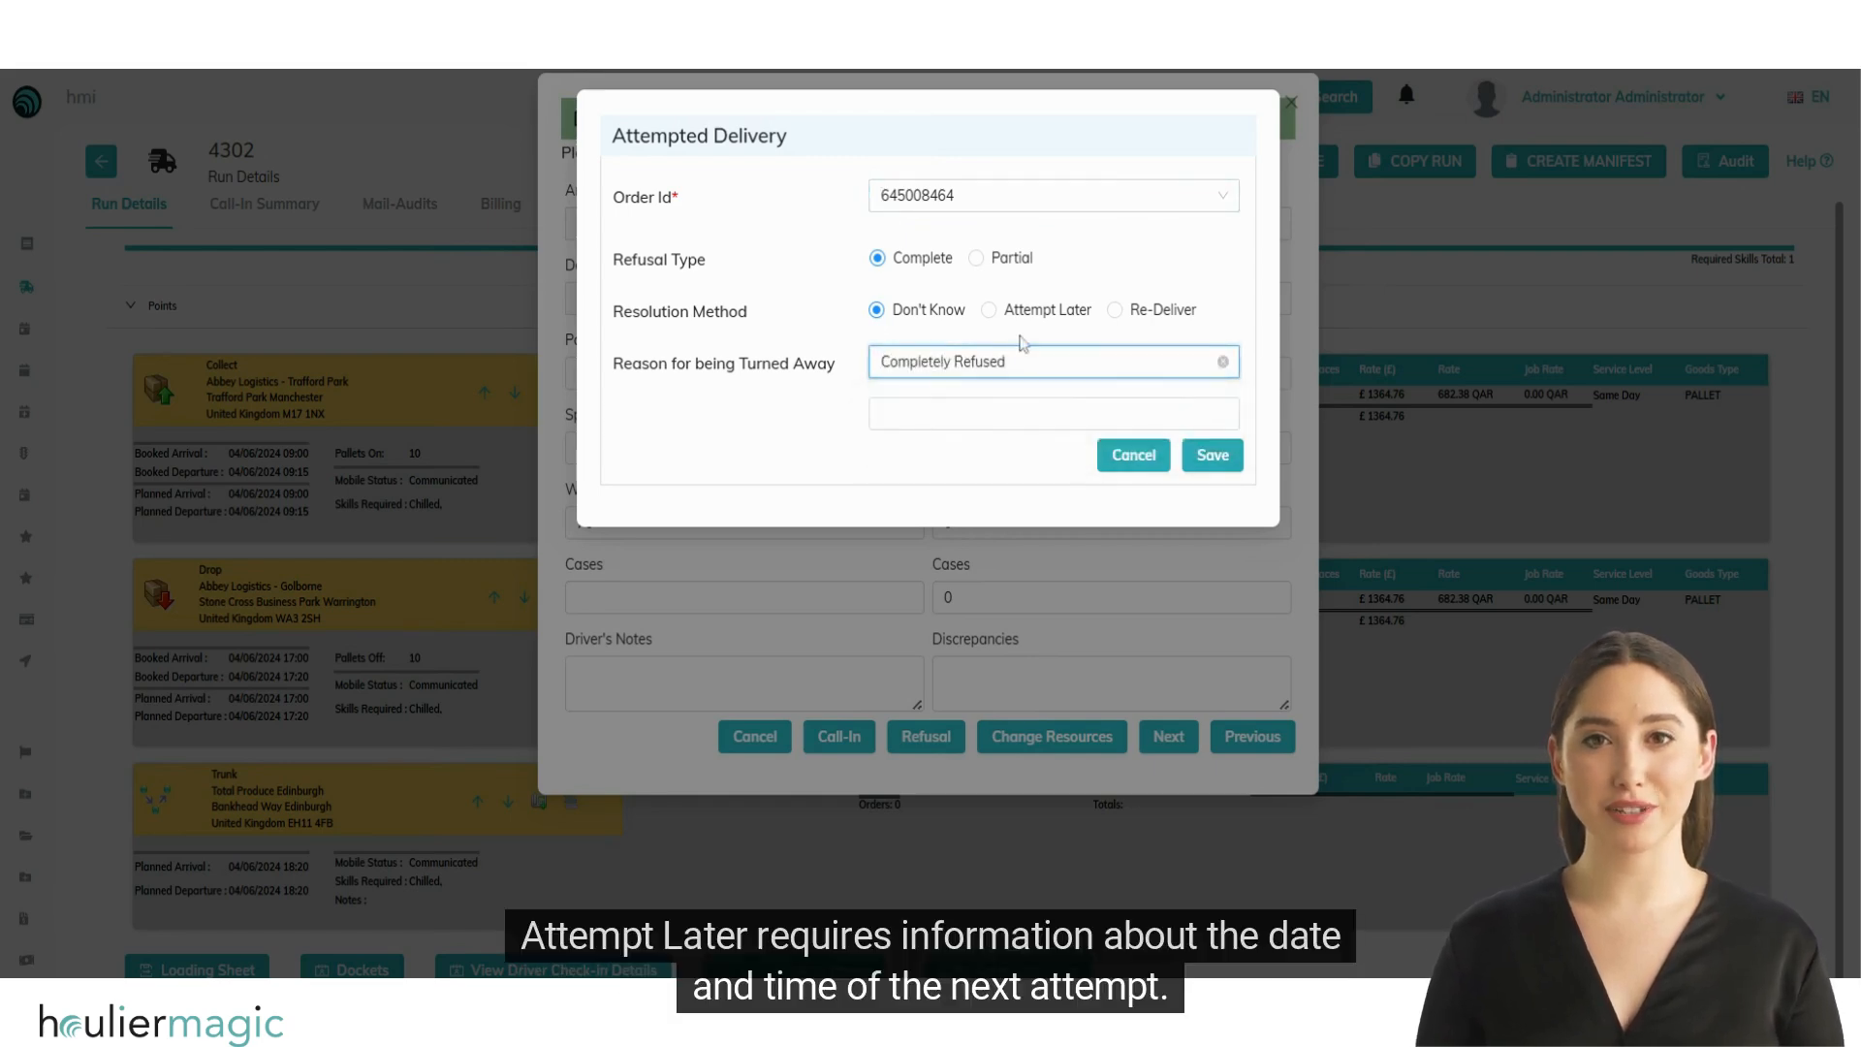
# Step: Switch the attempted delivery's resolution method to Attempt Later and finally to Re-Deliver, and review the turned-away reasons, keeping Completely Refused
pyautogui.click(988, 309)
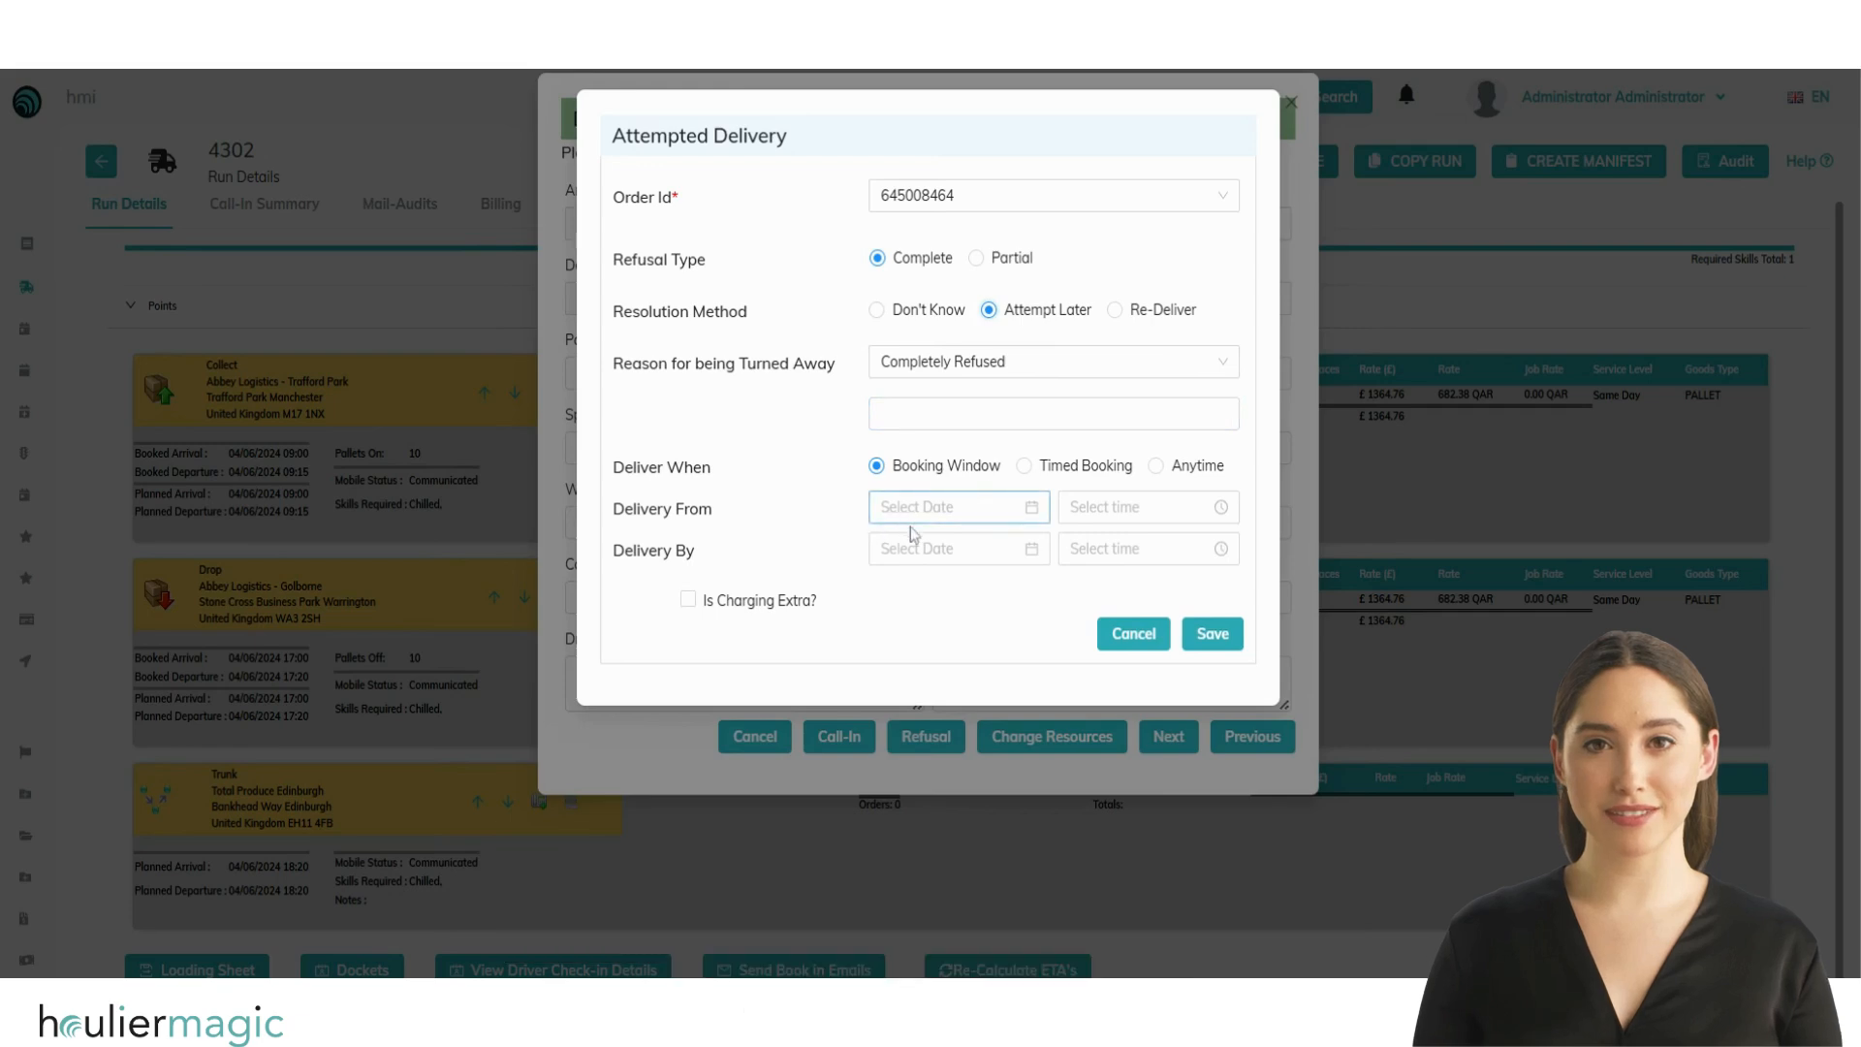
pyautogui.click(1114, 309)
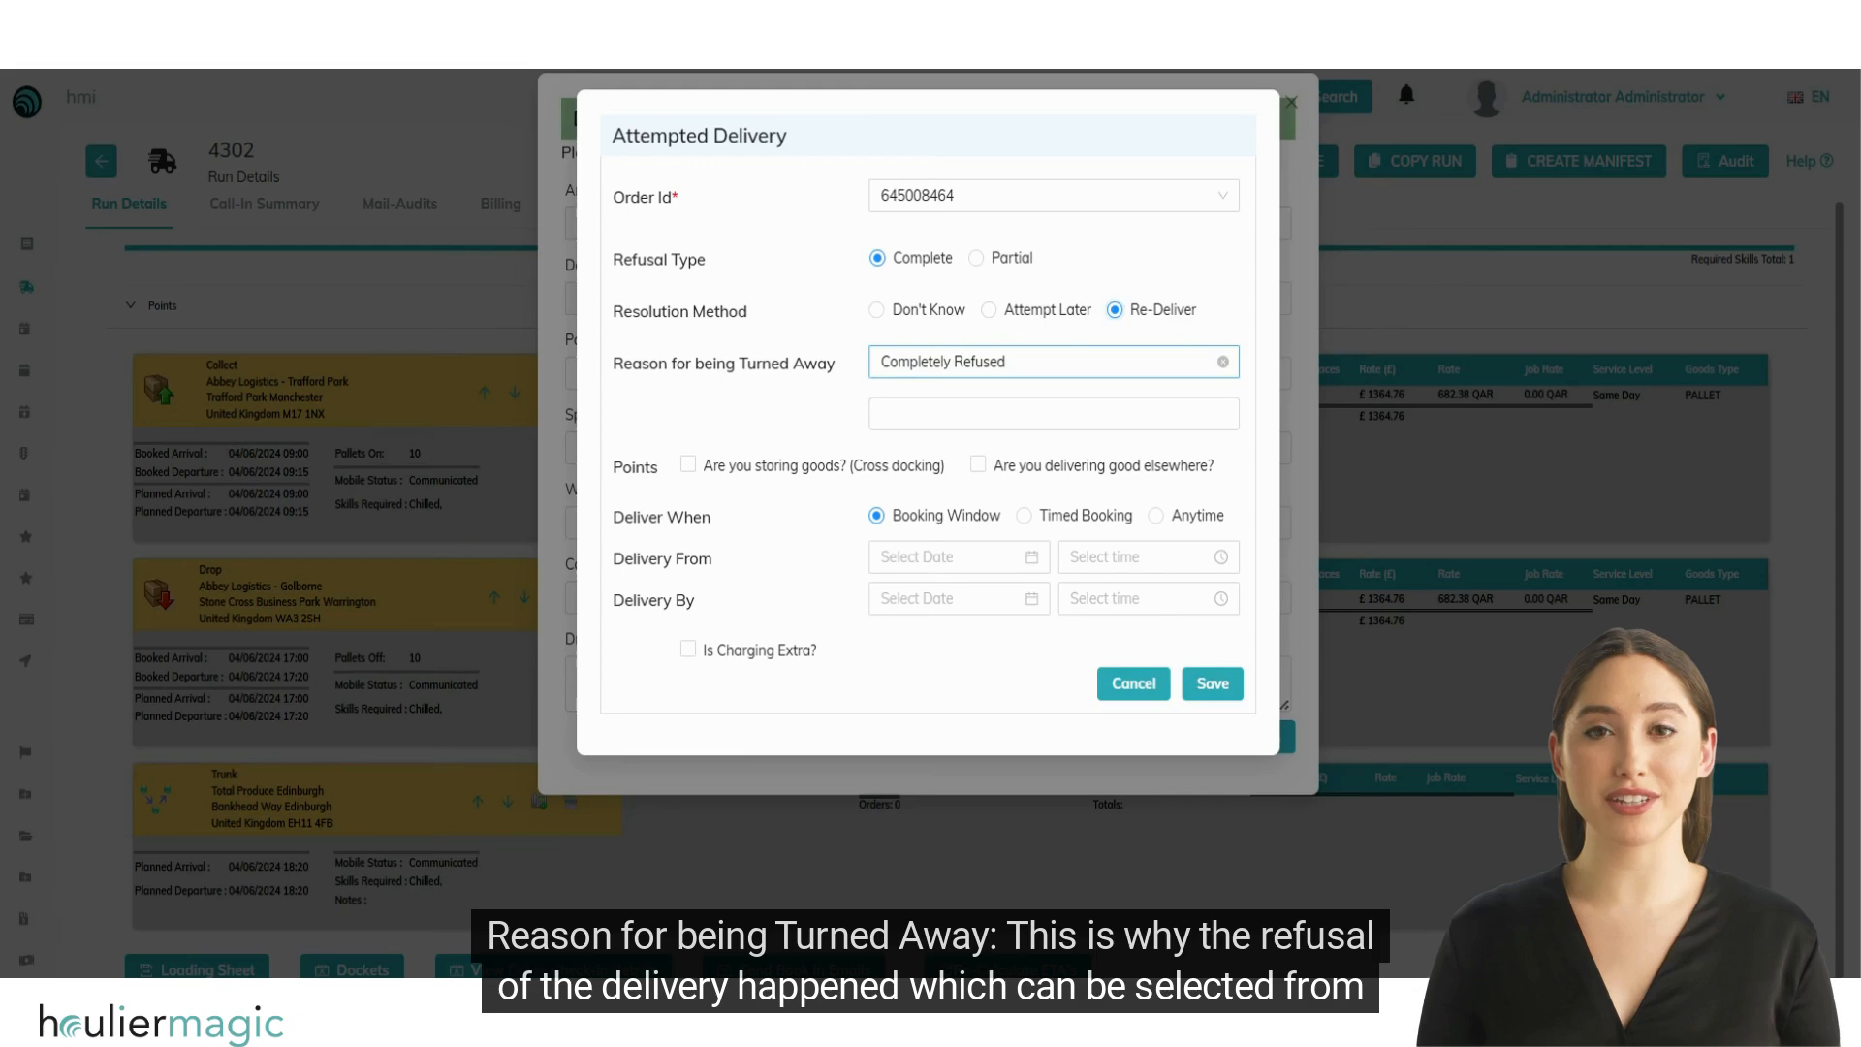
pyautogui.click(945, 362)
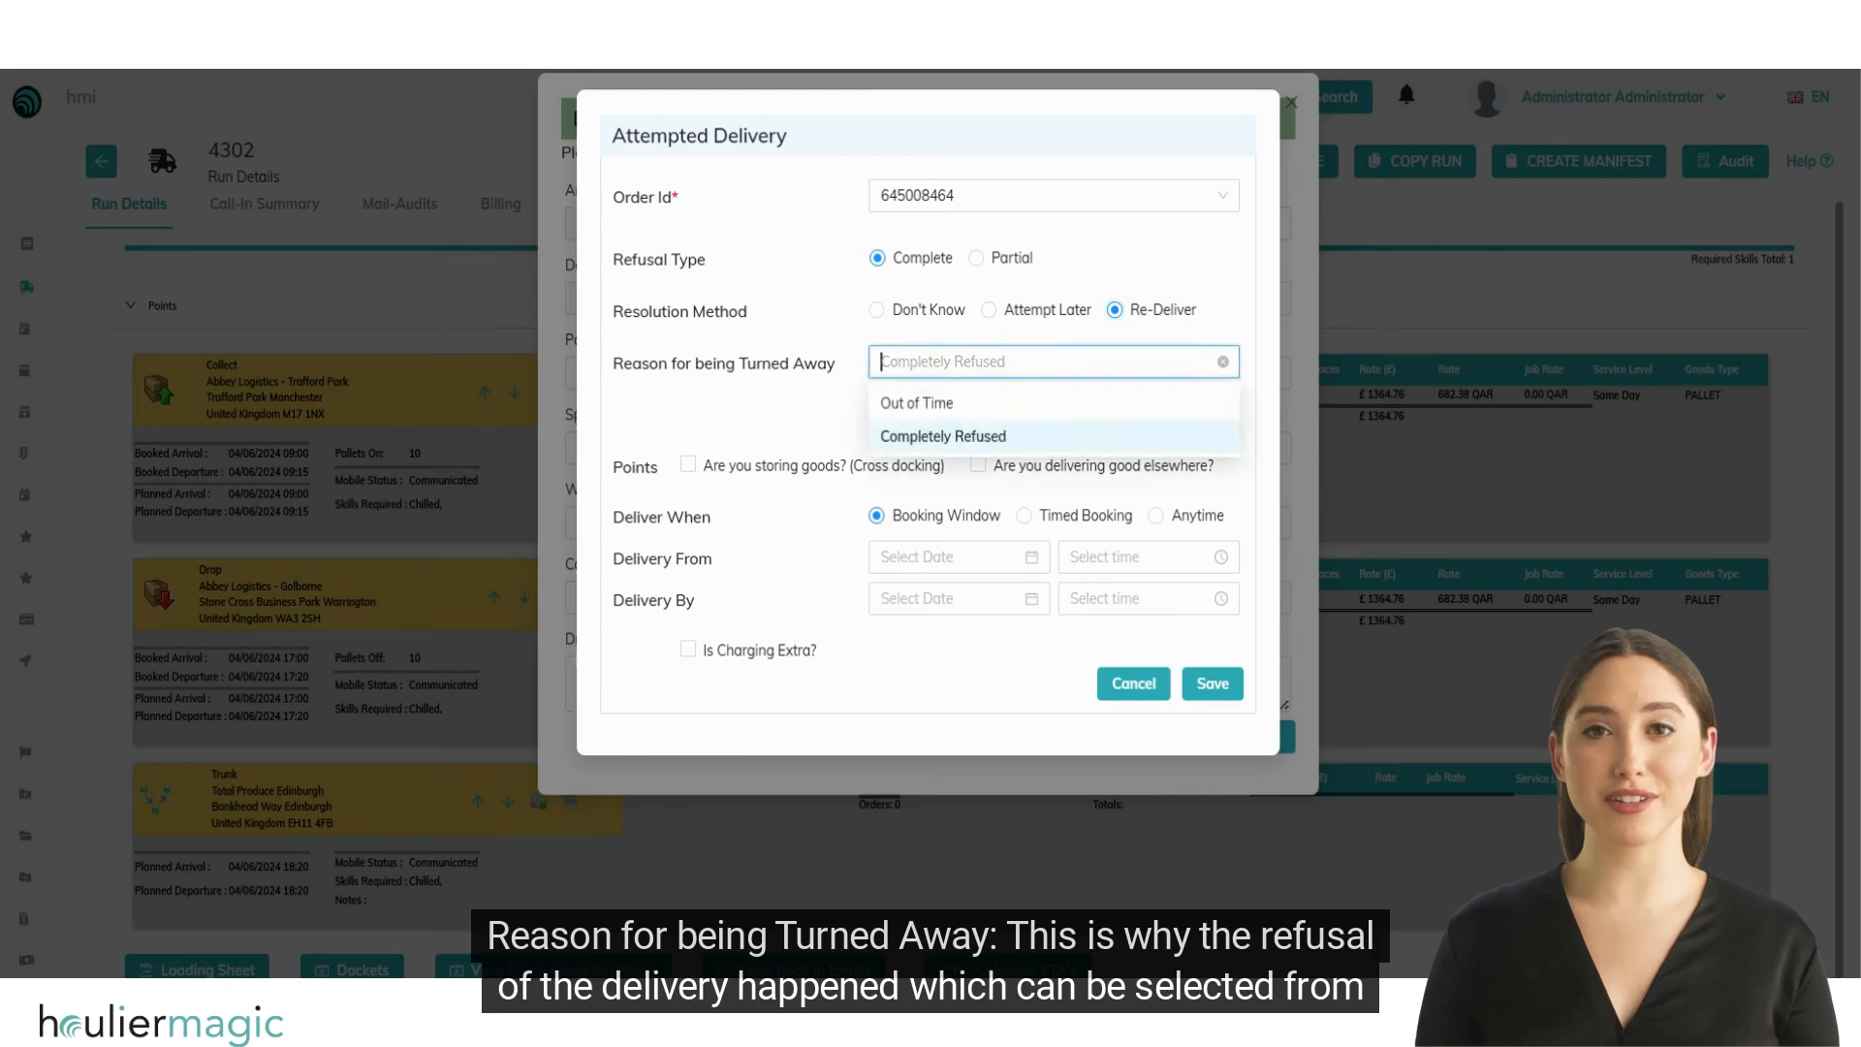
pyautogui.click(845, 408)
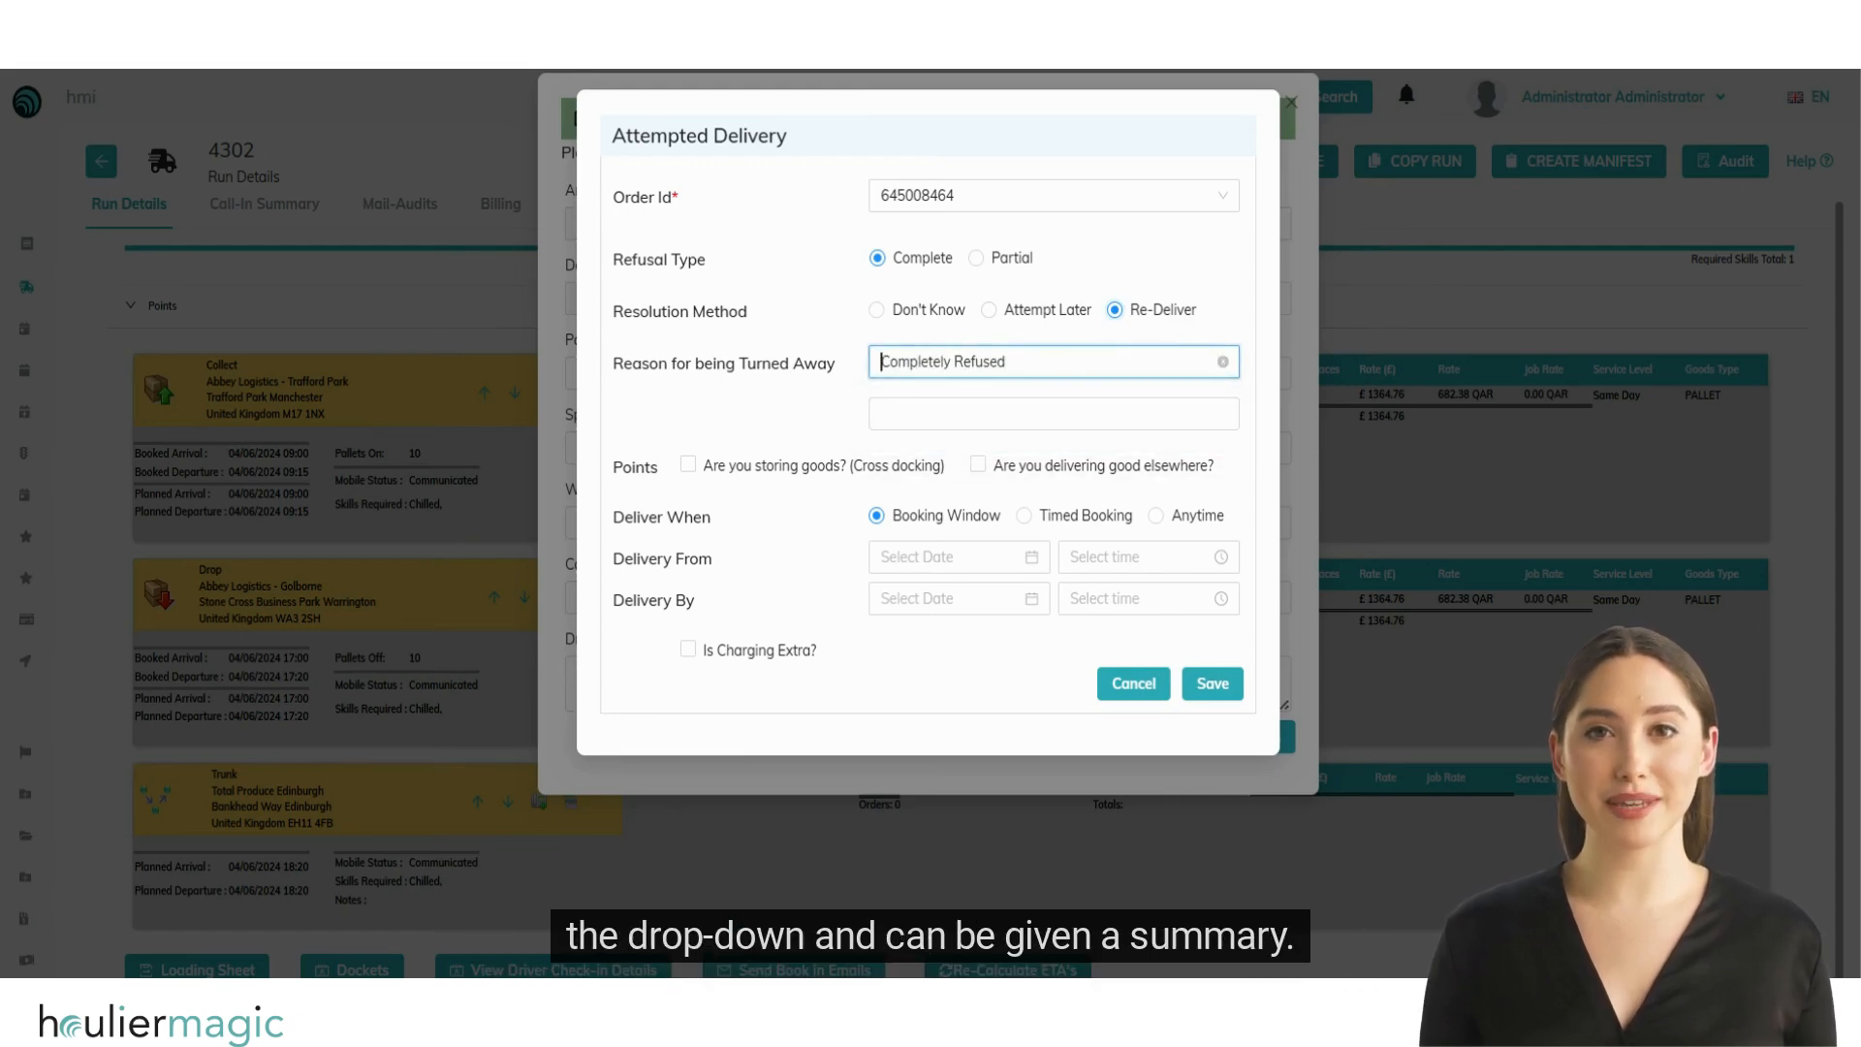
pyautogui.click(902, 364)
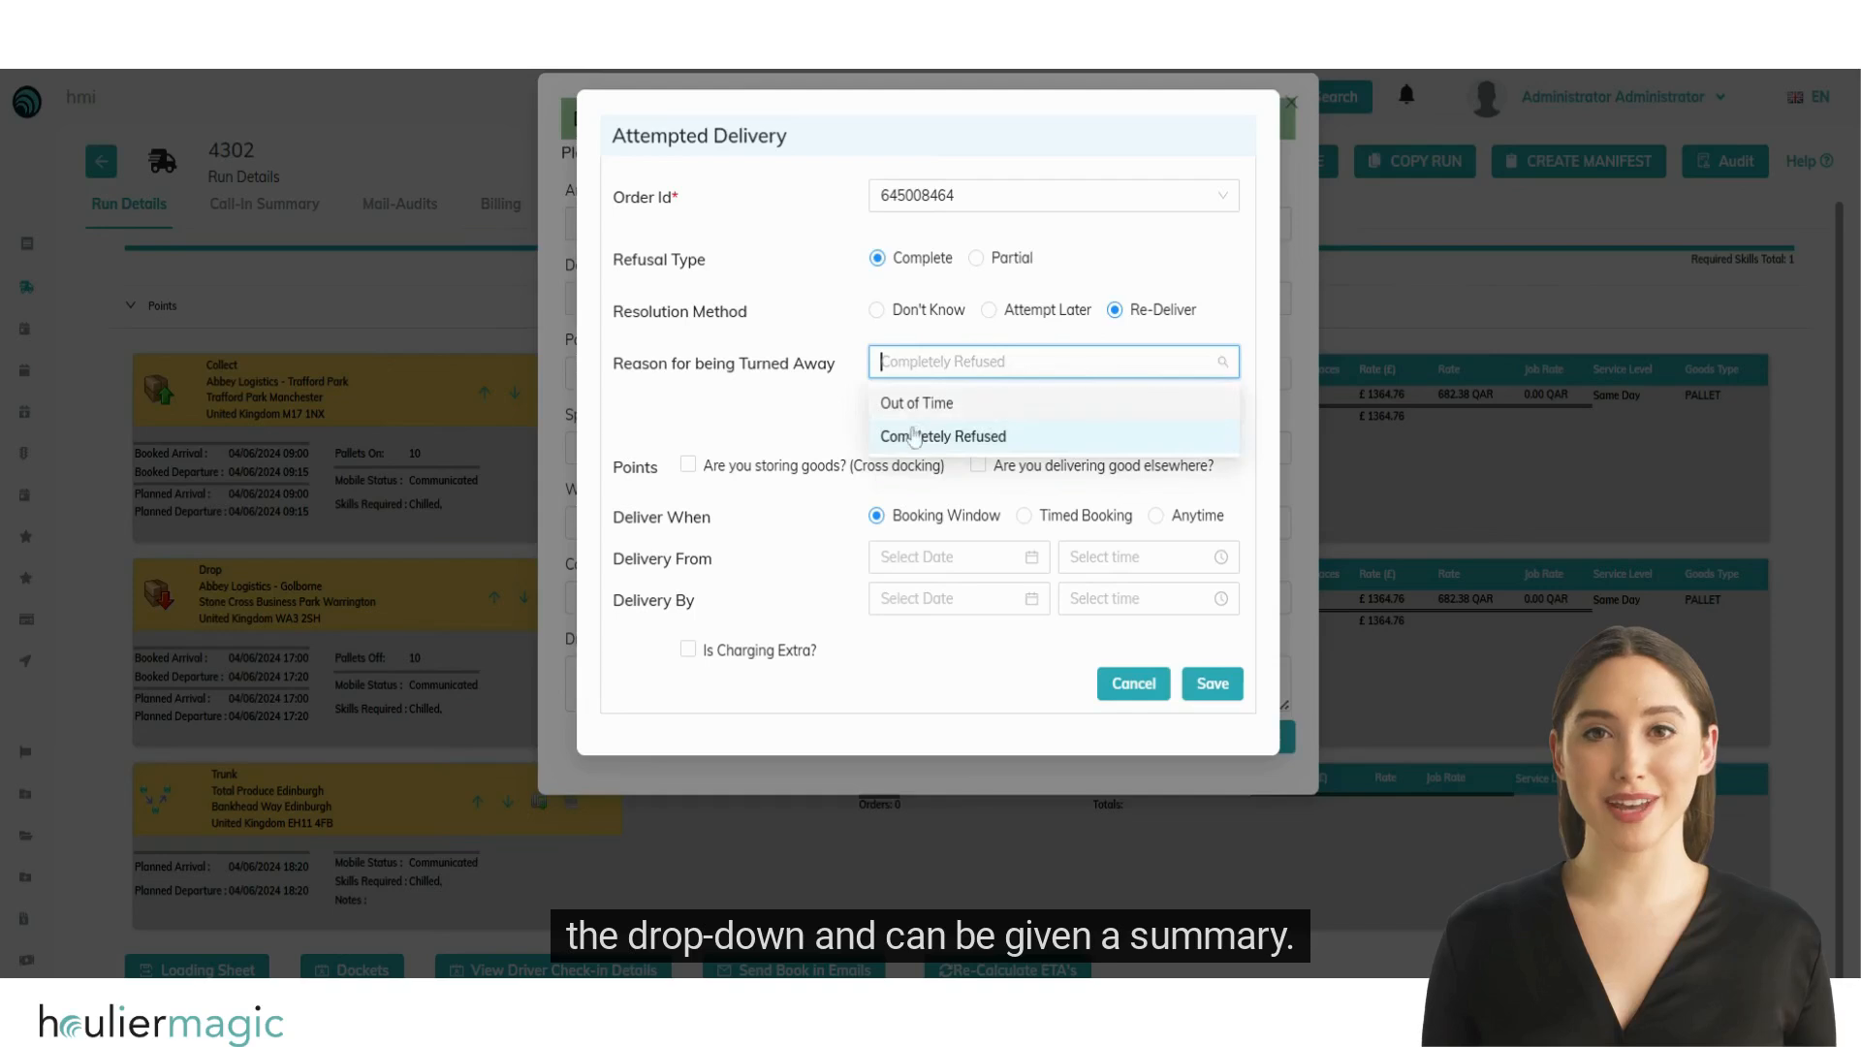
pyautogui.click(822, 407)
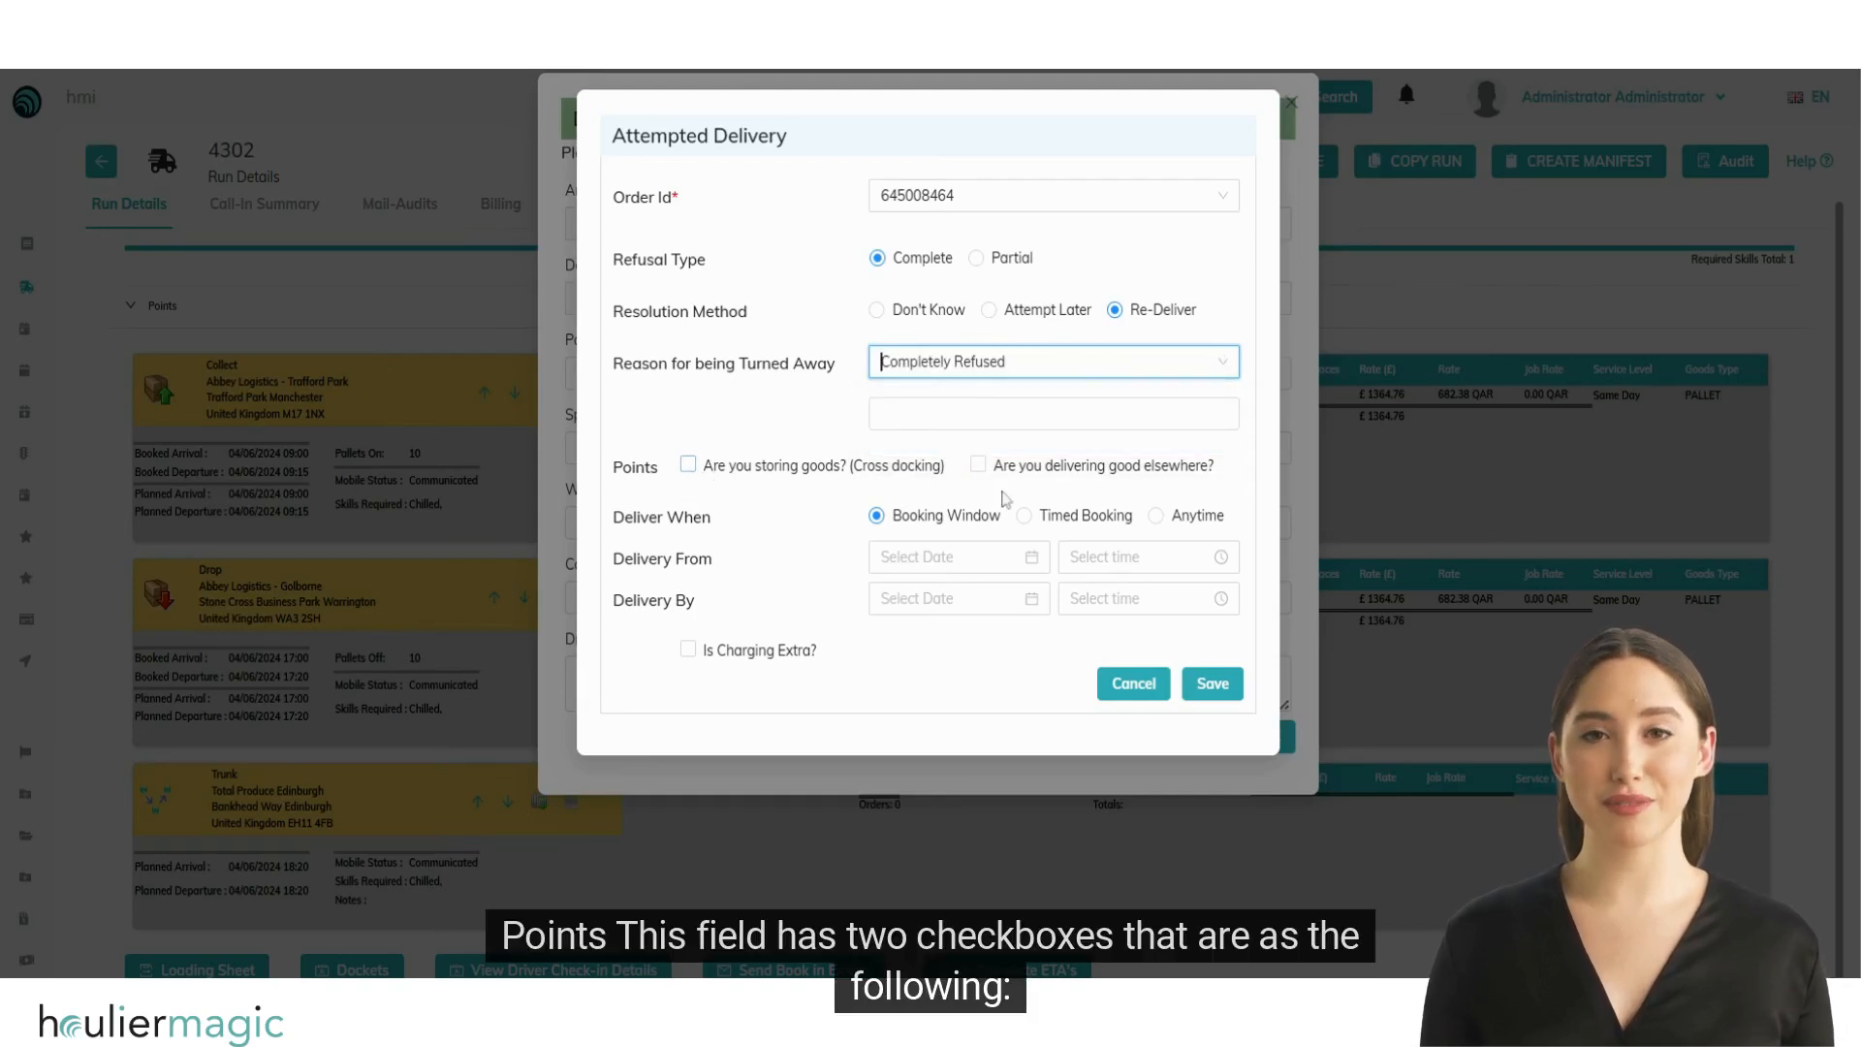
# Step: Mark the refused goods as stored for cross docking and delivered elsewhere, with an onward run created
pyautogui.click(687, 466)
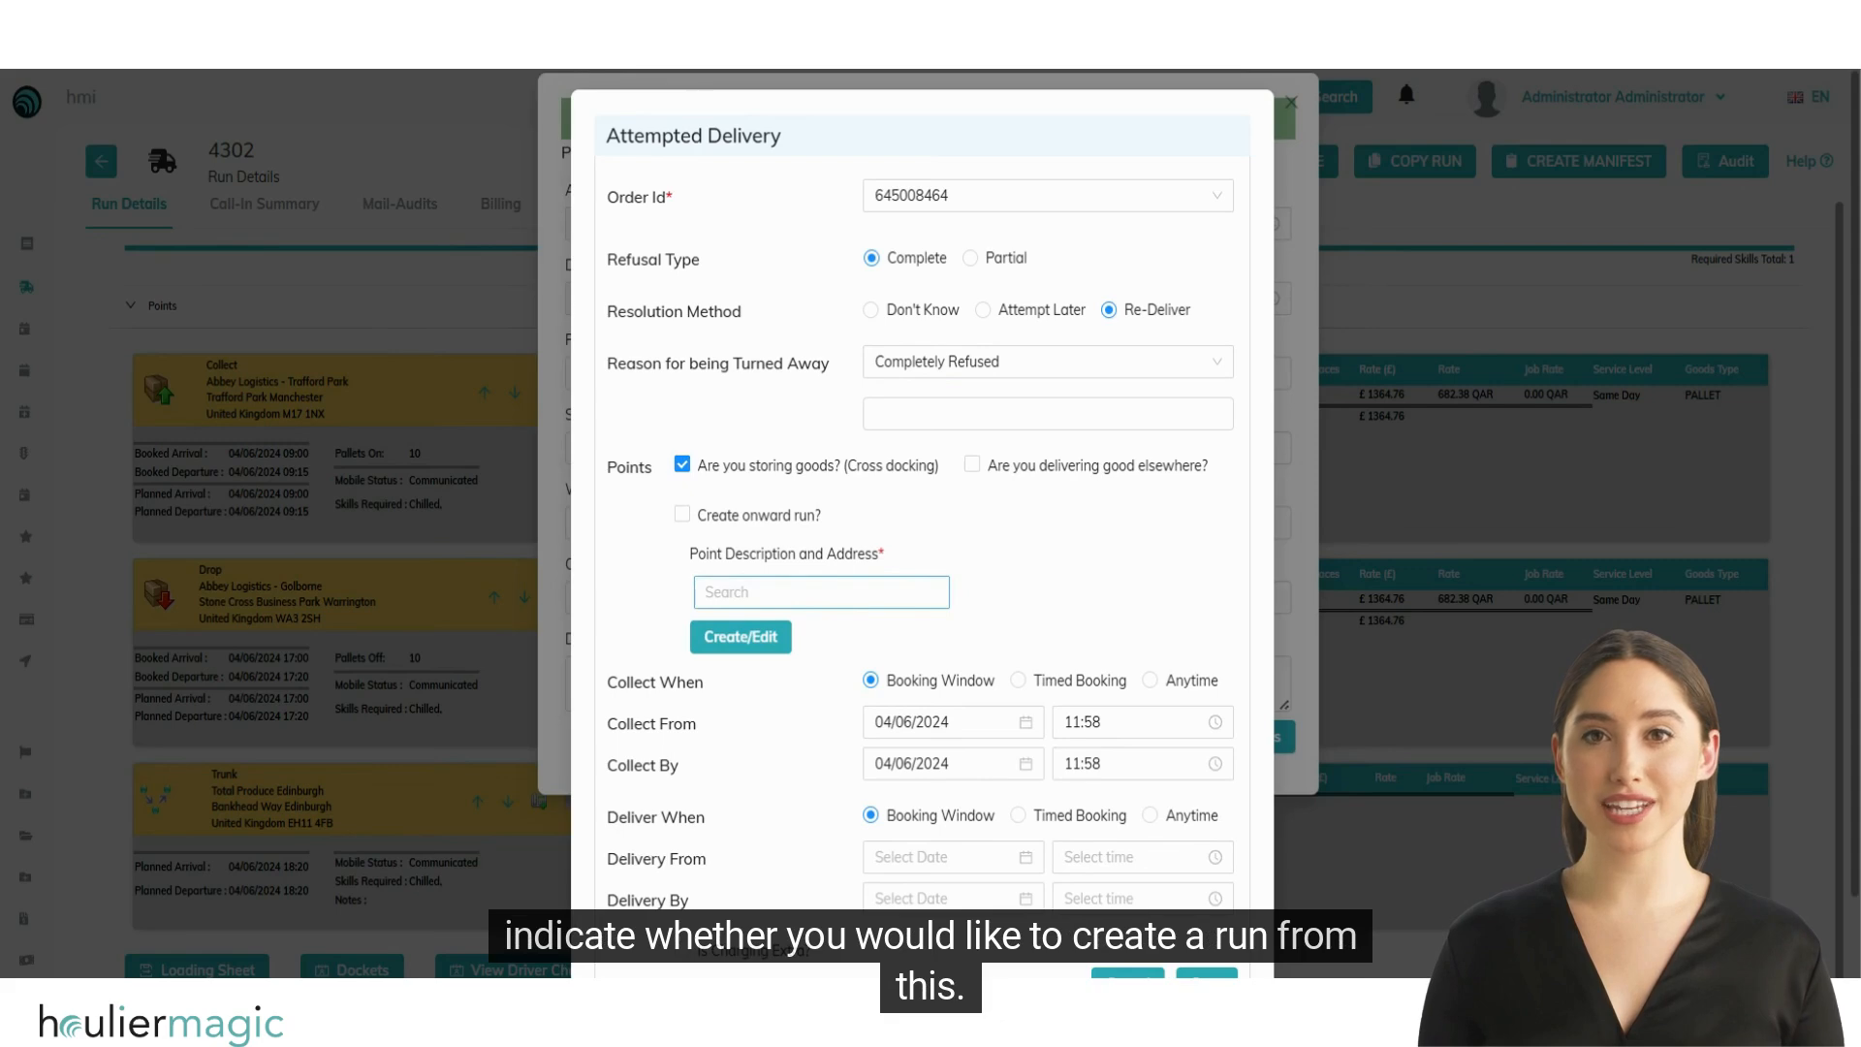
pyautogui.click(682, 514)
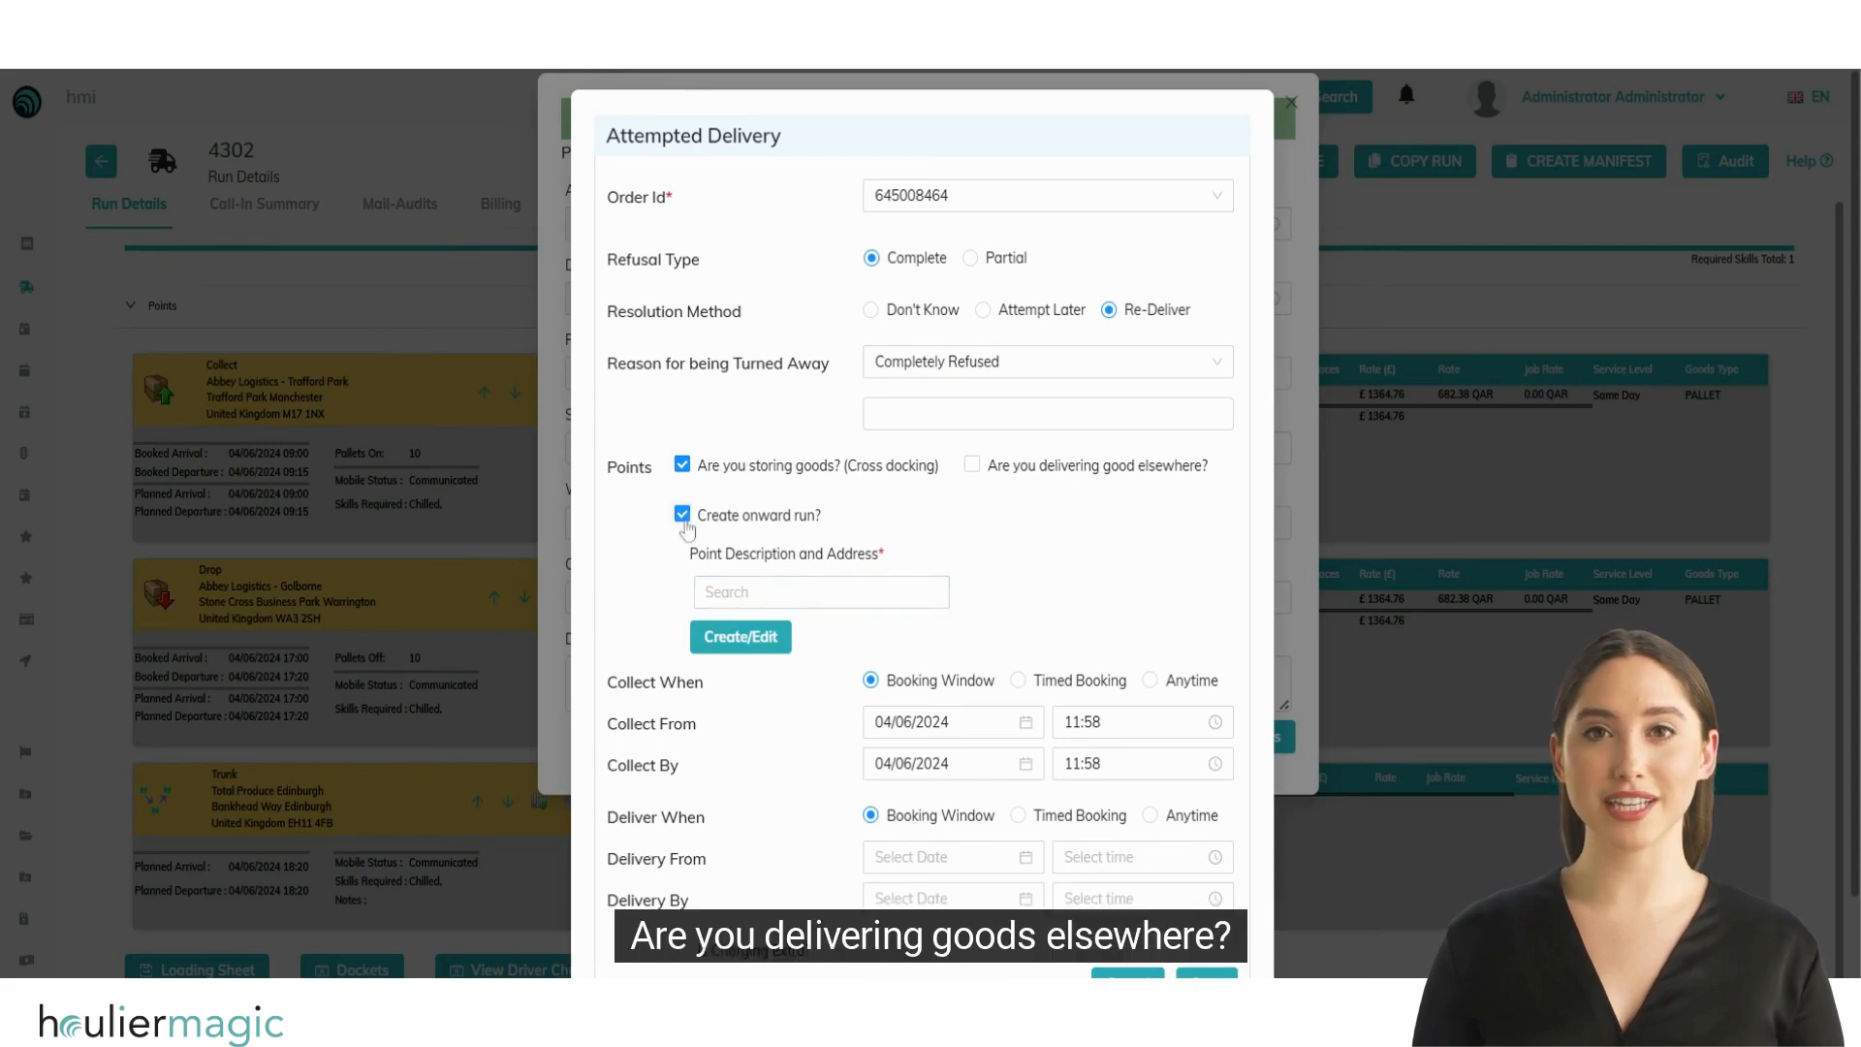
pyautogui.click(971, 465)
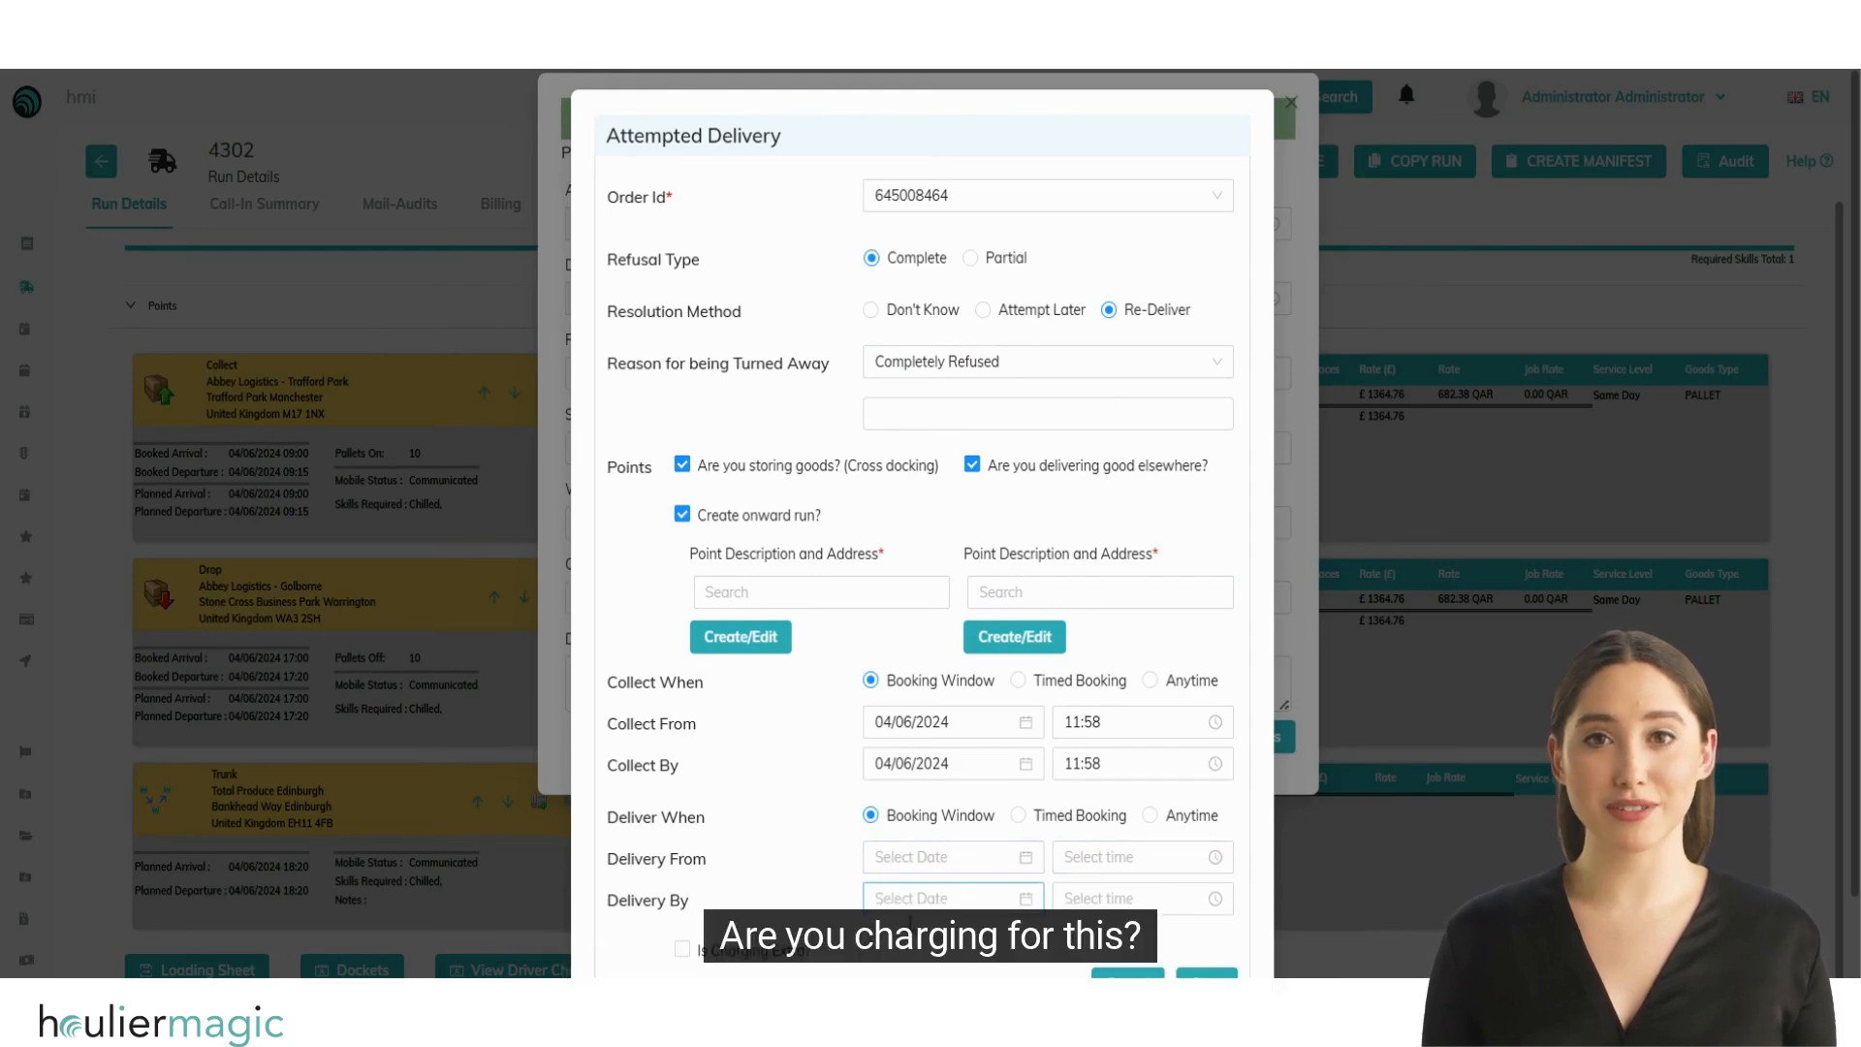
# Step: Enable the extra charge on the attempted delivery and review its charge type options without choosing one
pyautogui.scroll(-1, 770, 867)
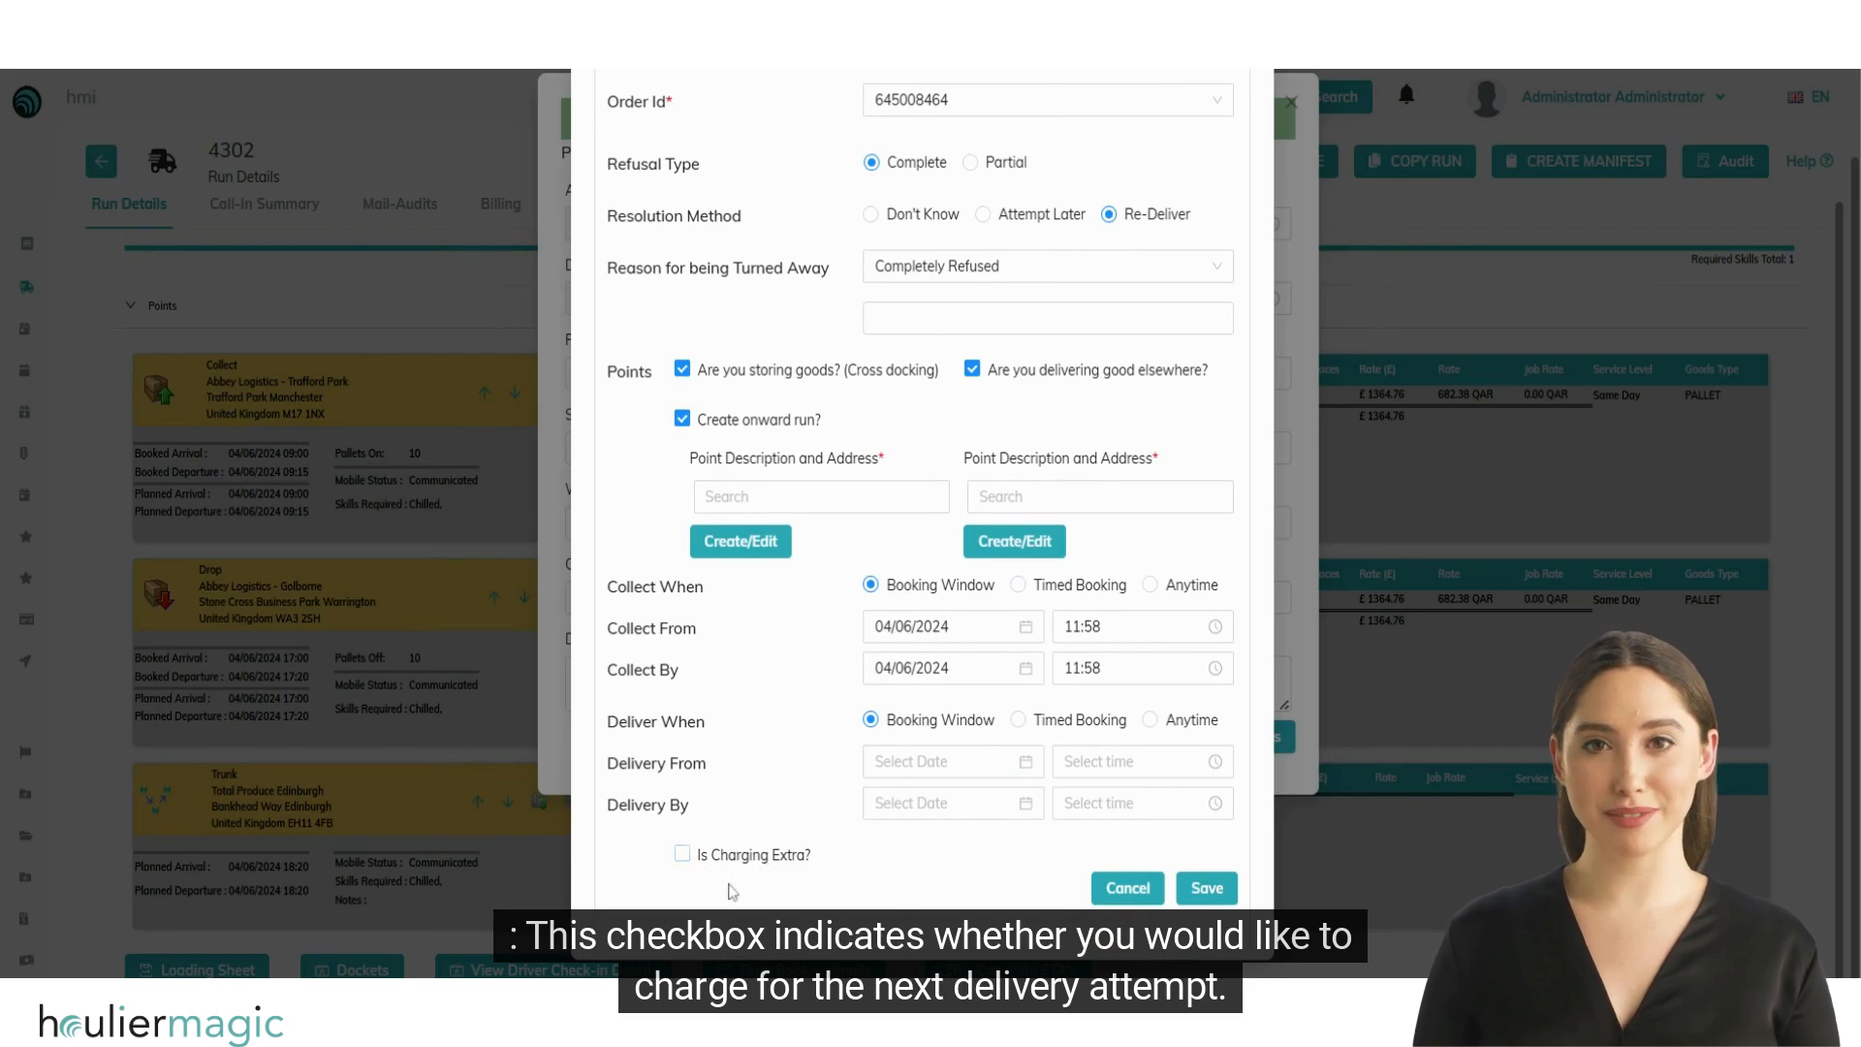
pyautogui.click(682, 856)
pyautogui.scroll(-2, 886, 872)
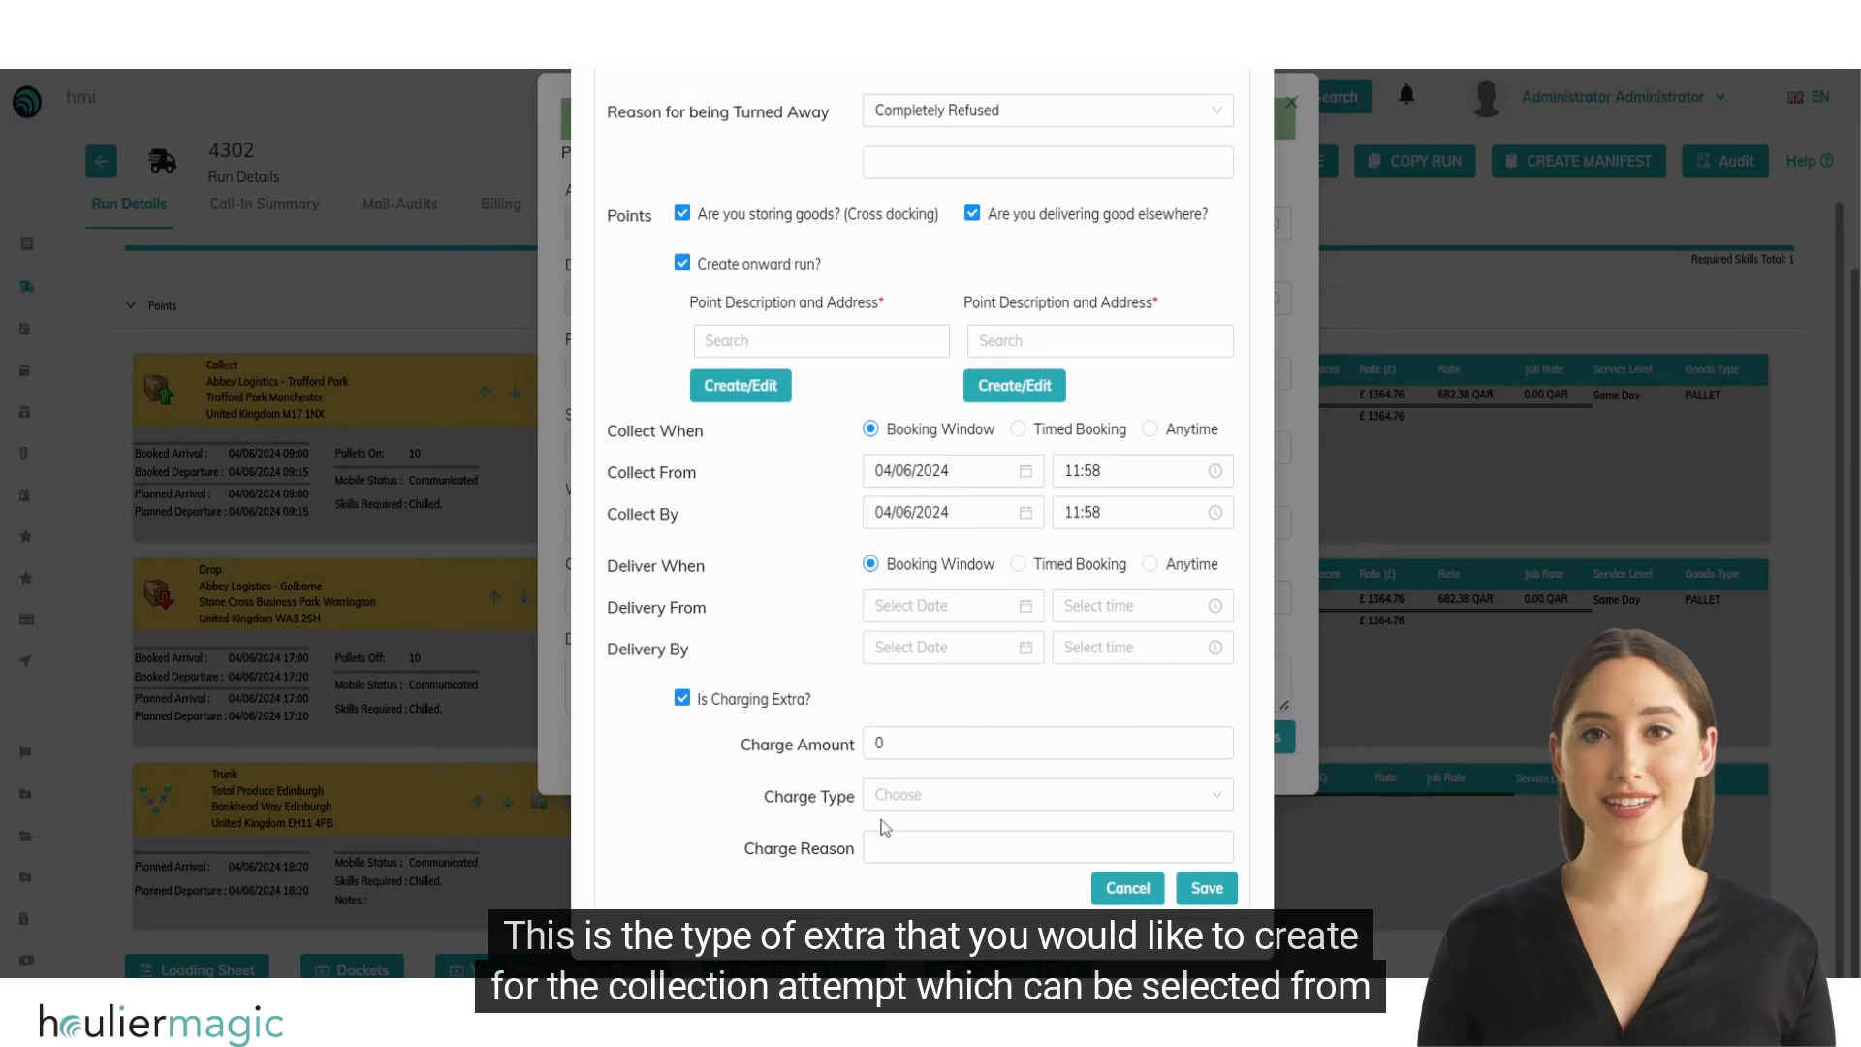
pyautogui.click(1177, 795)
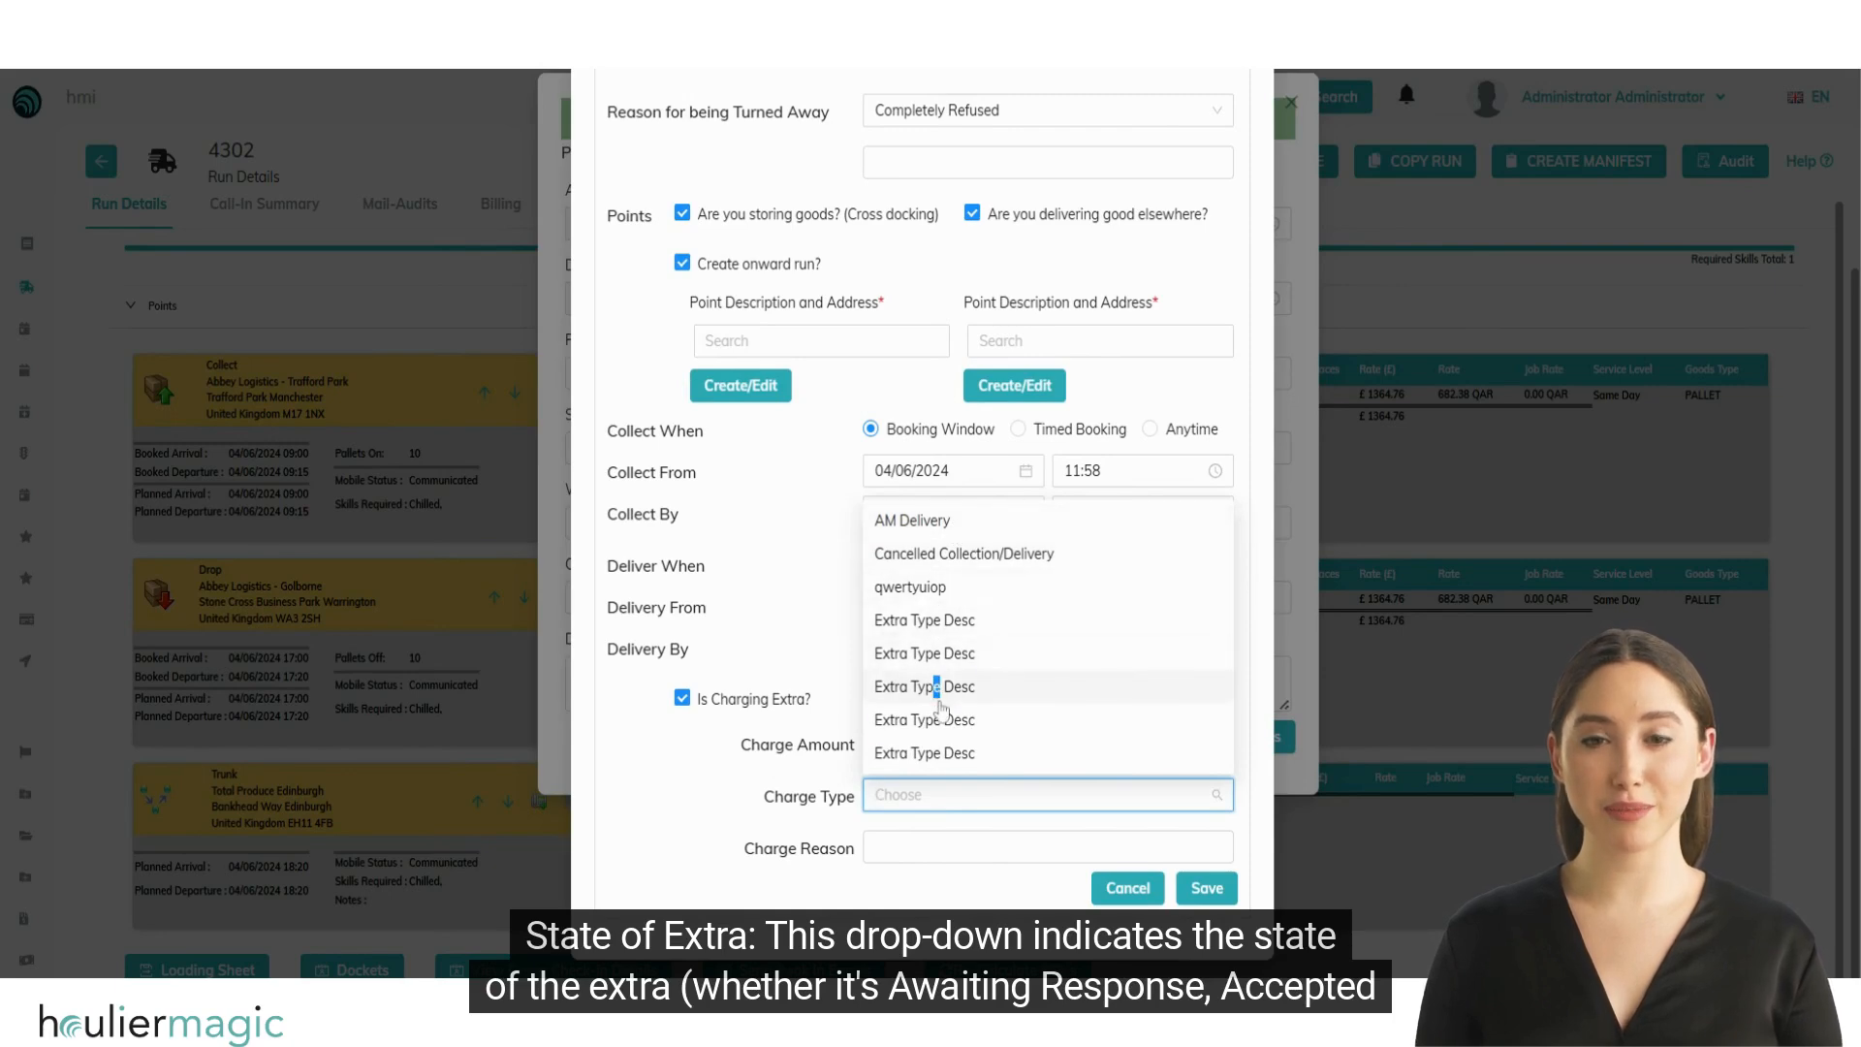
pyautogui.moveTo(933, 686); pyautogui.dragTo(940, 725)
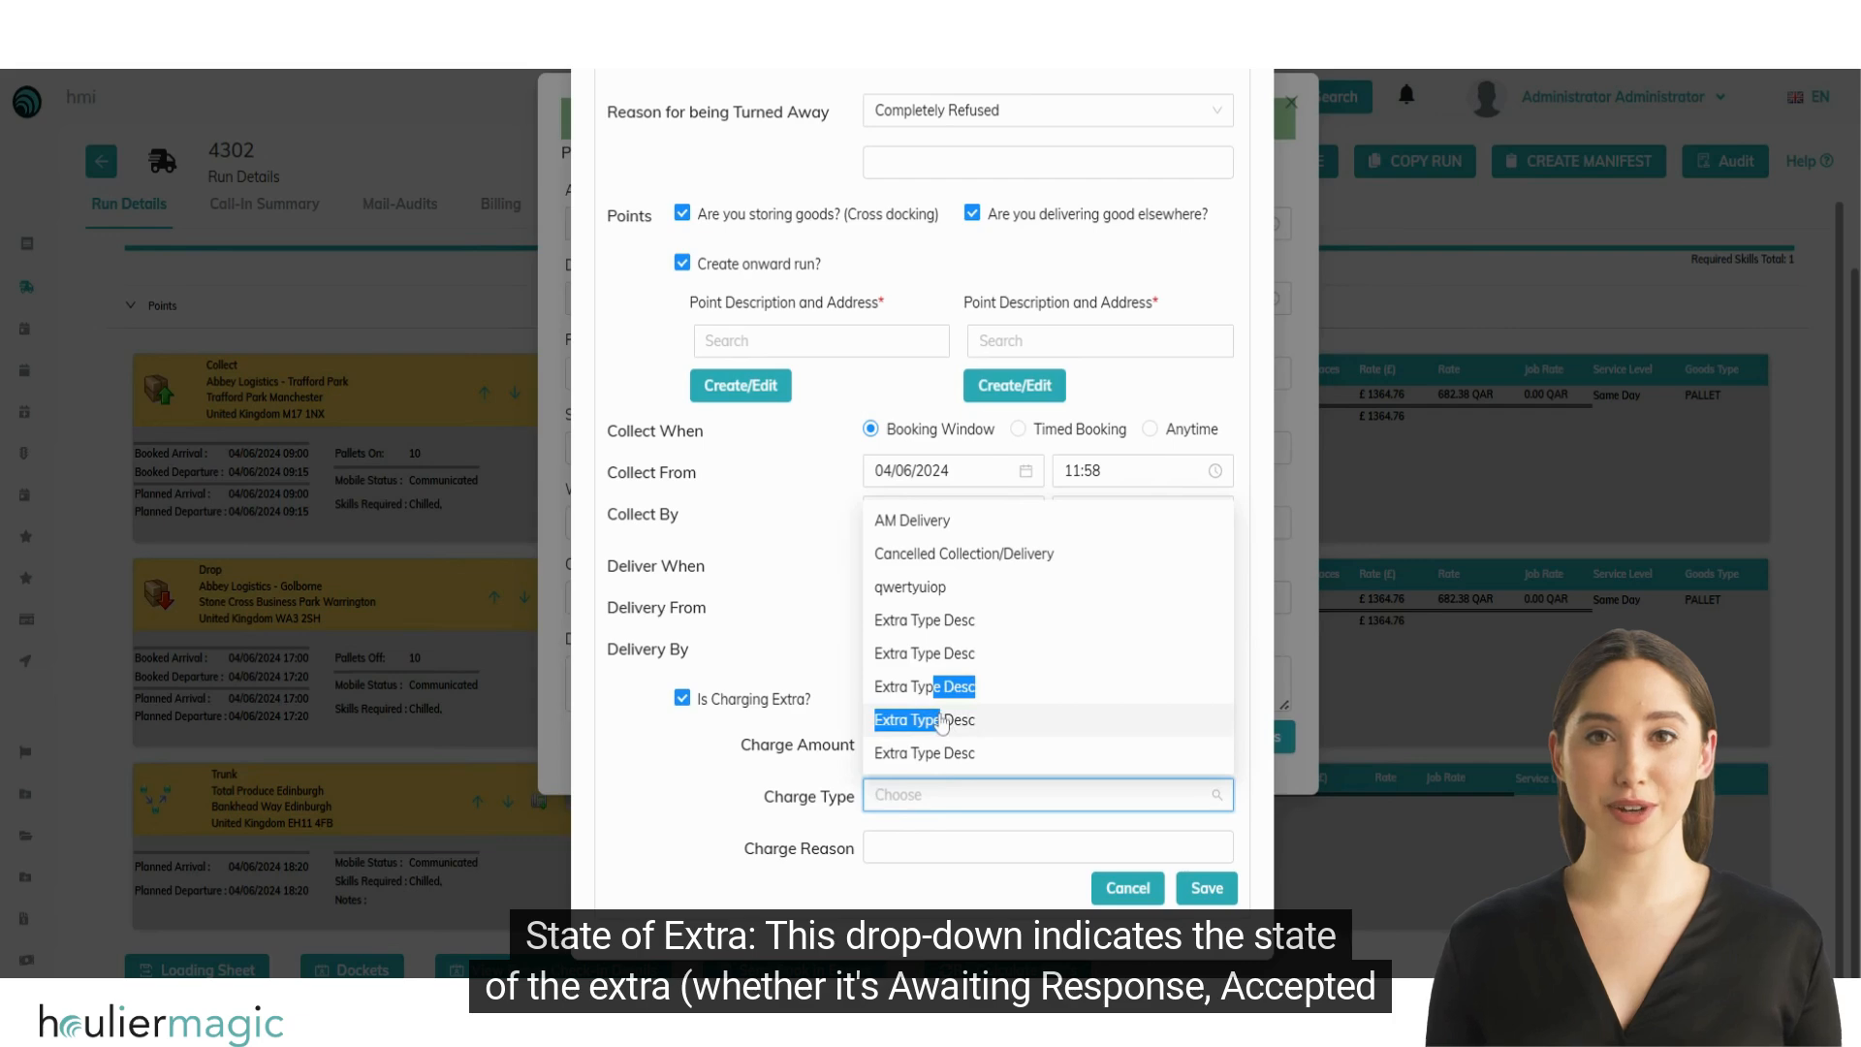
pyautogui.click(841, 824)
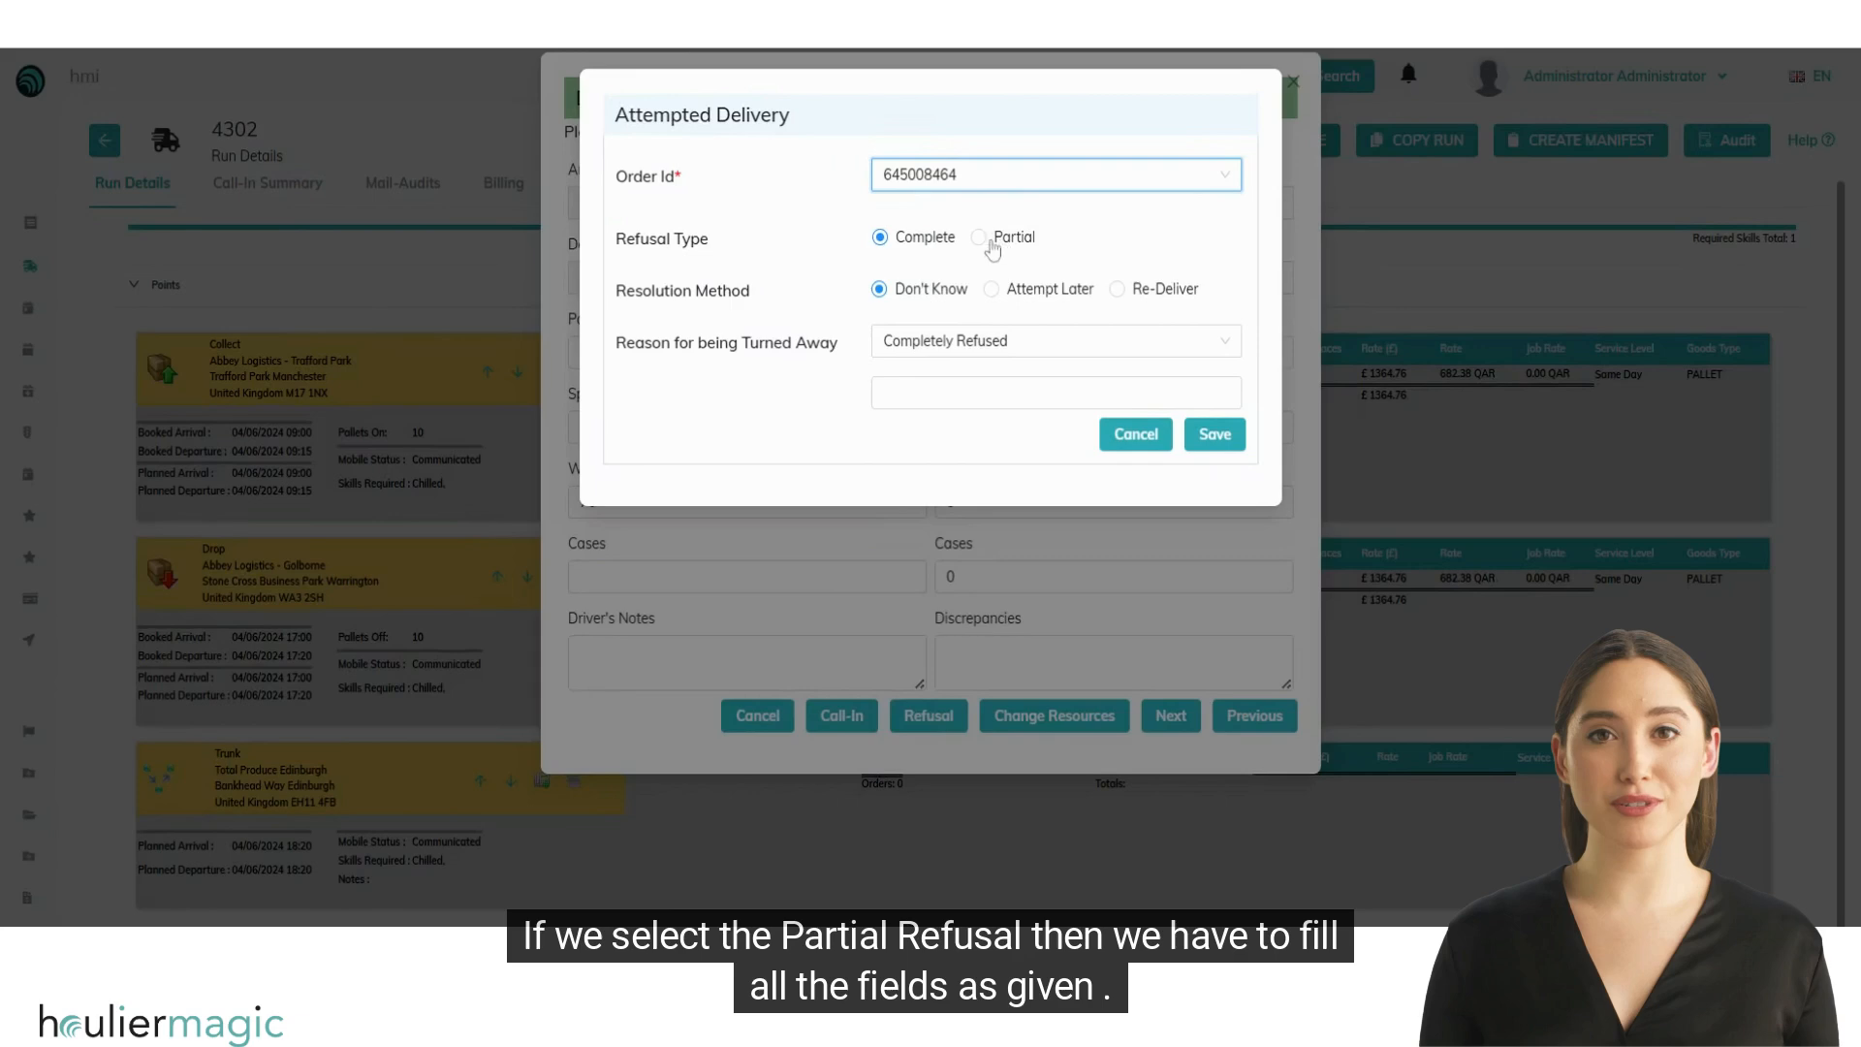
# Step: Set the refusal type to Partial and review the product, quantity and goods location fields it requires
pyautogui.click(989, 240)
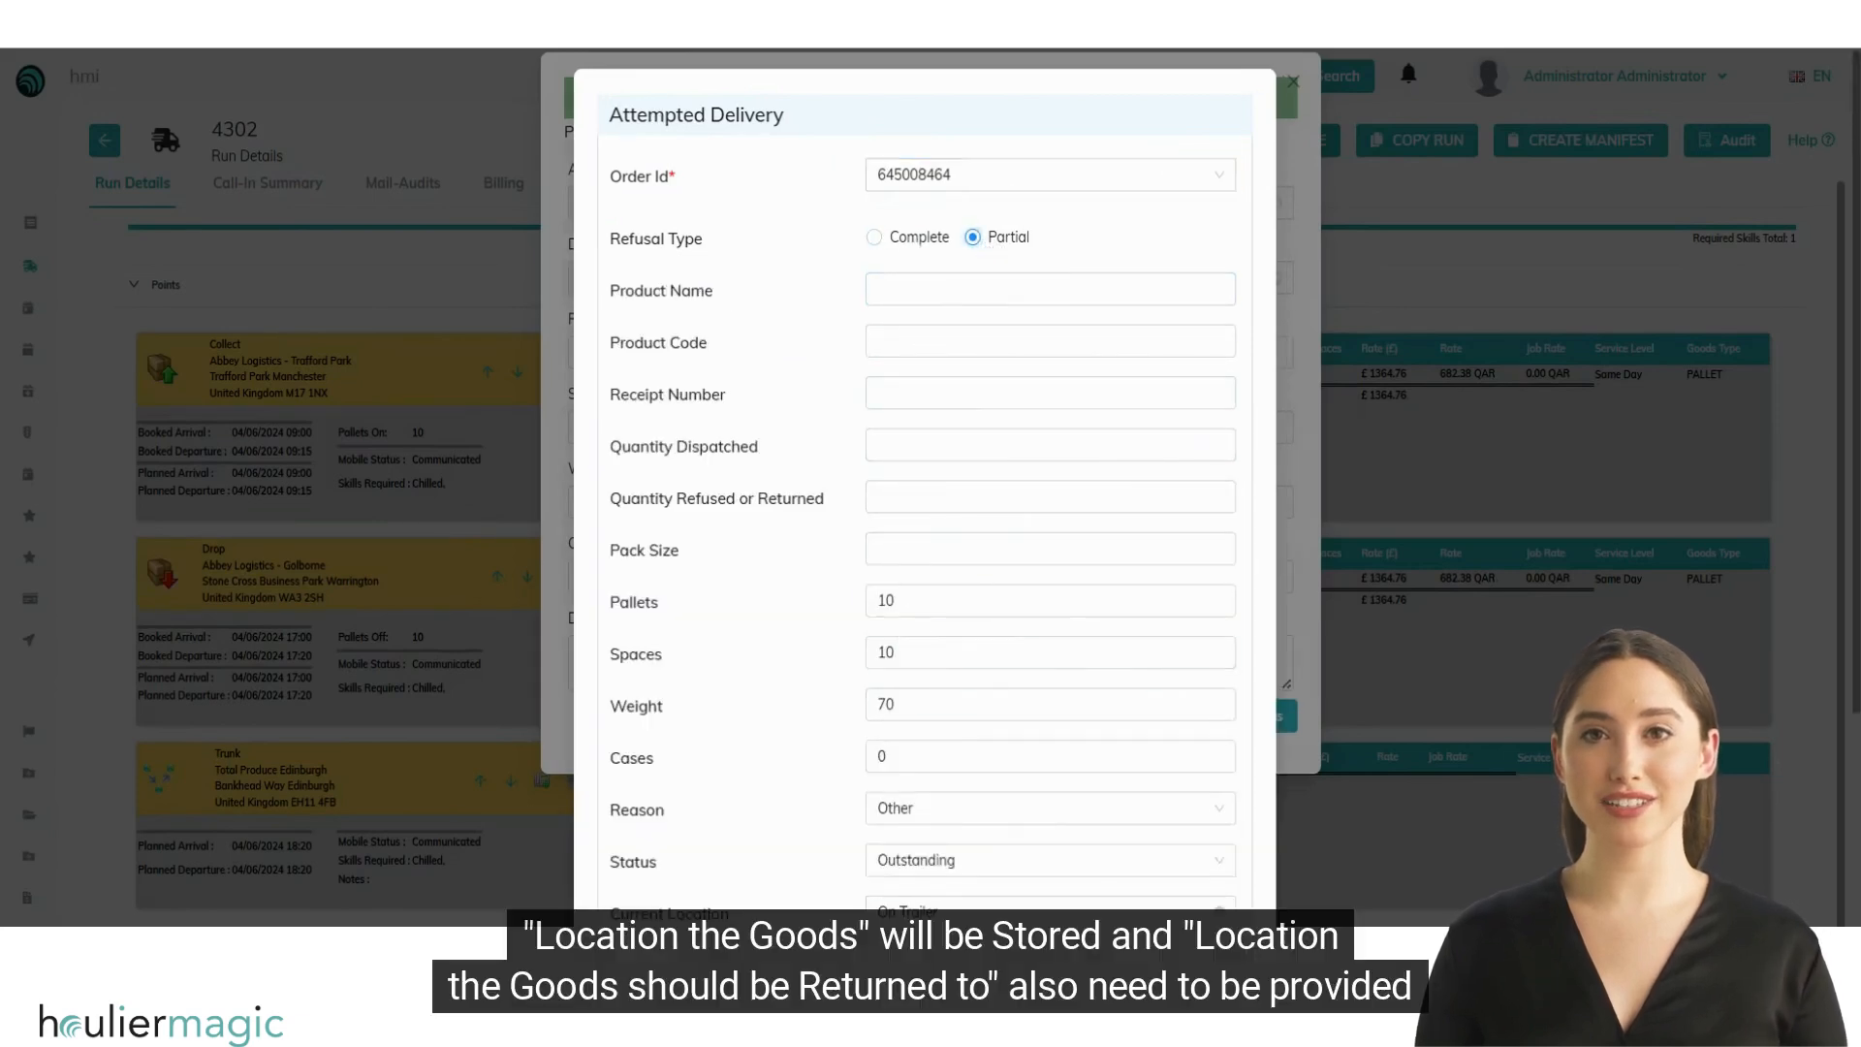
pyautogui.scroll(-4, 911, 840)
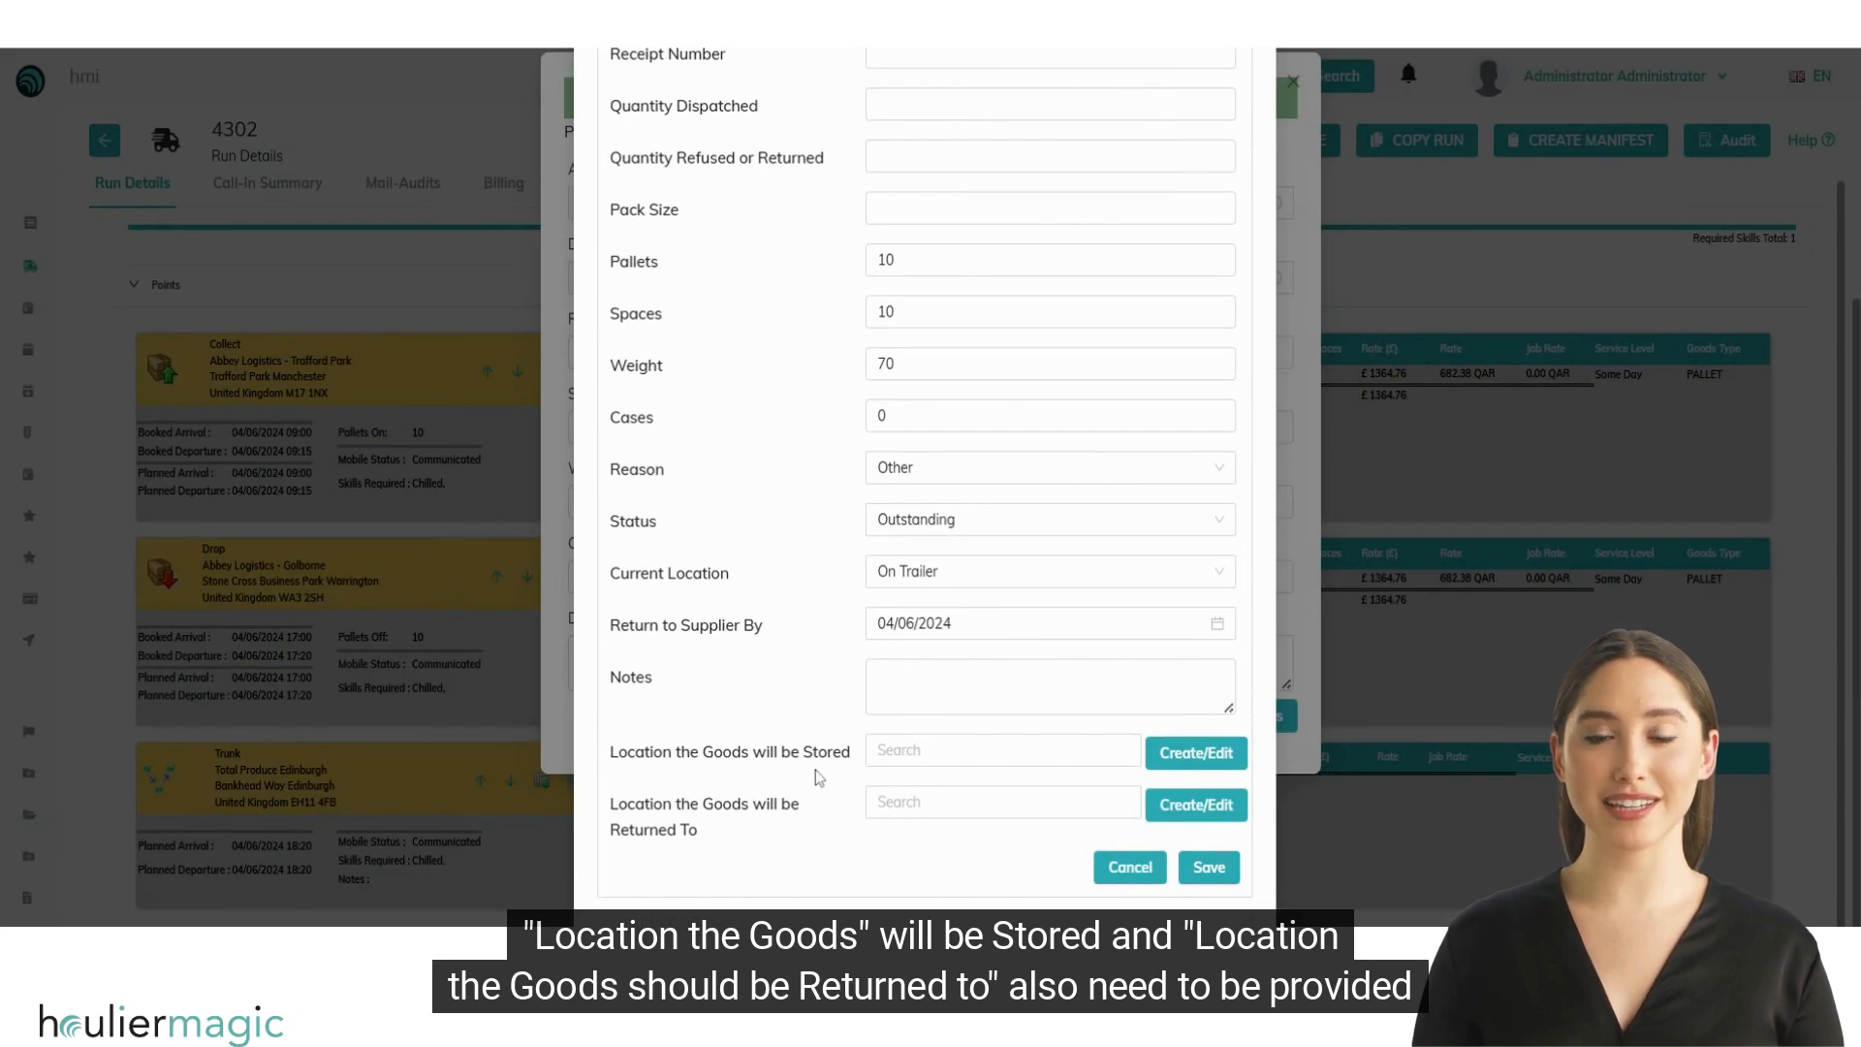